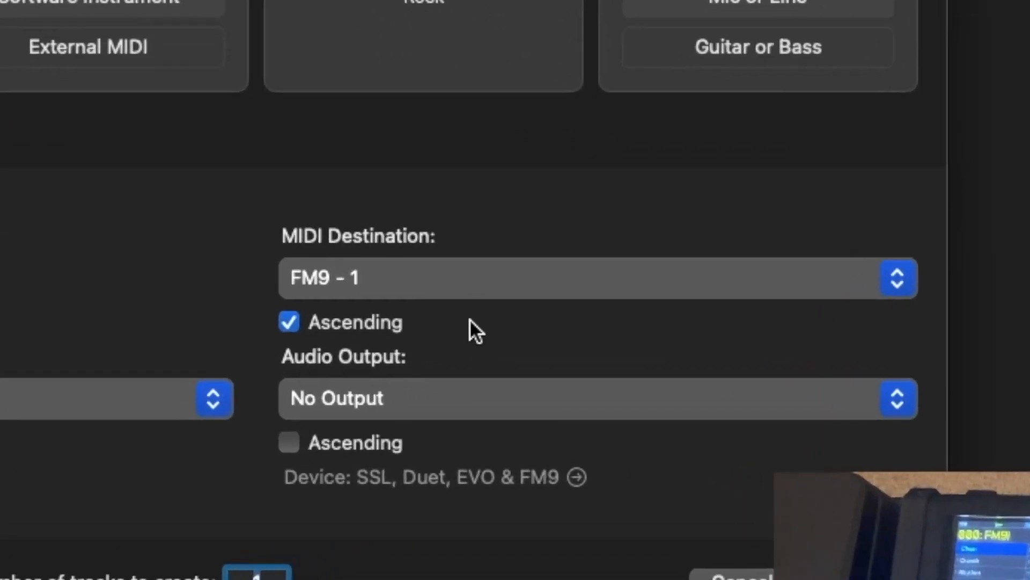
Step: Create one External MIDI track with its MIDI destination set to FM9 - 1
left_click(577, 333)
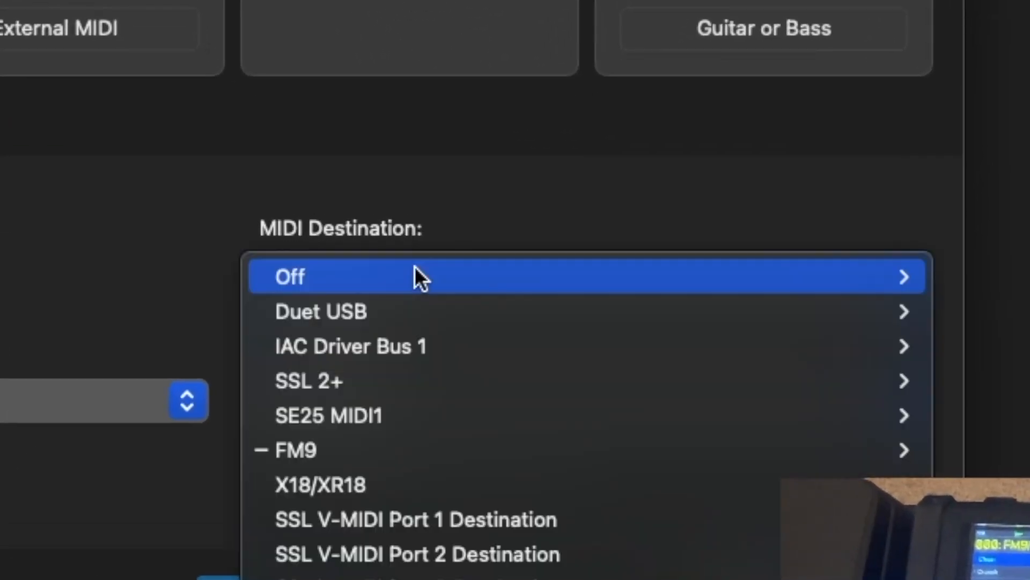
left_click(711, 219)
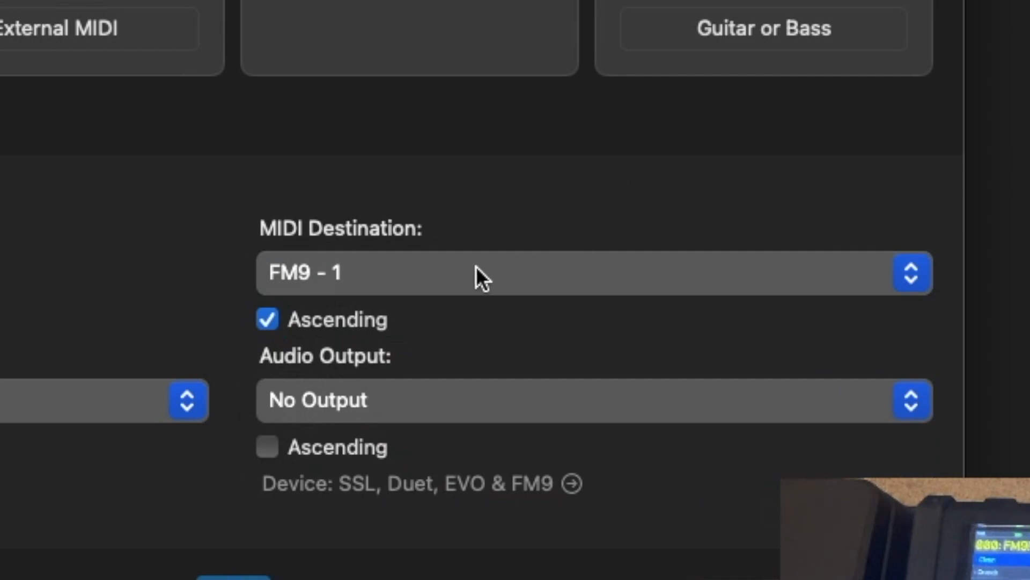
left_click(475, 266)
left_click(436, 217)
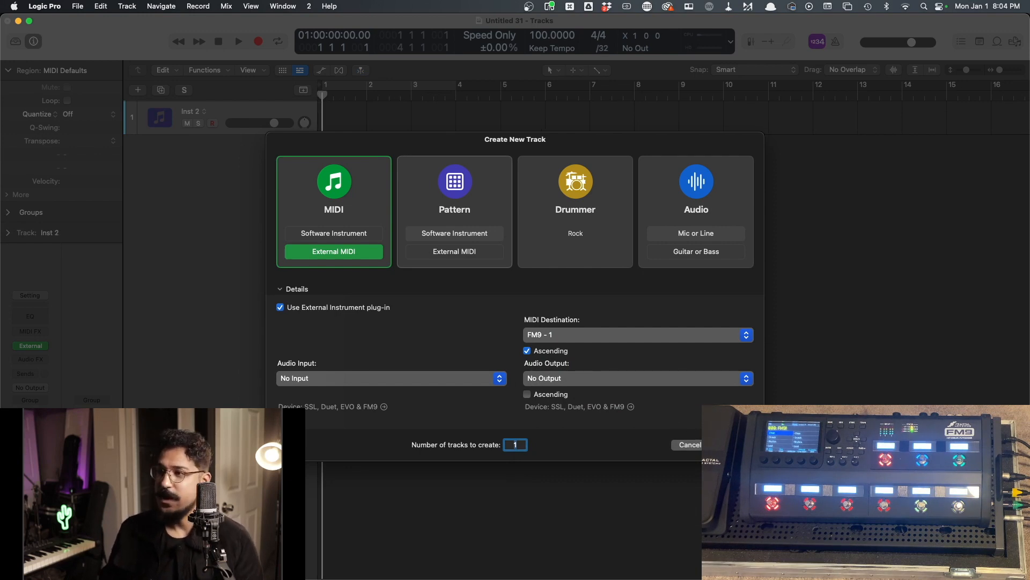
key("Return")
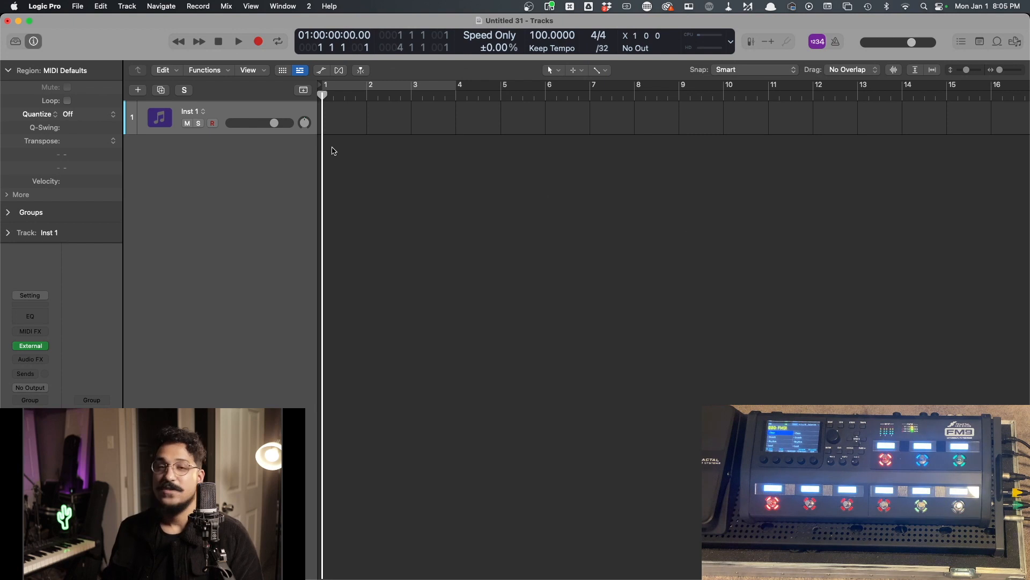
Step: Create an empty MIDI region on the Inst 1 track from bar 1 to bar 5
left_click_drag(322, 120, 500, 120)
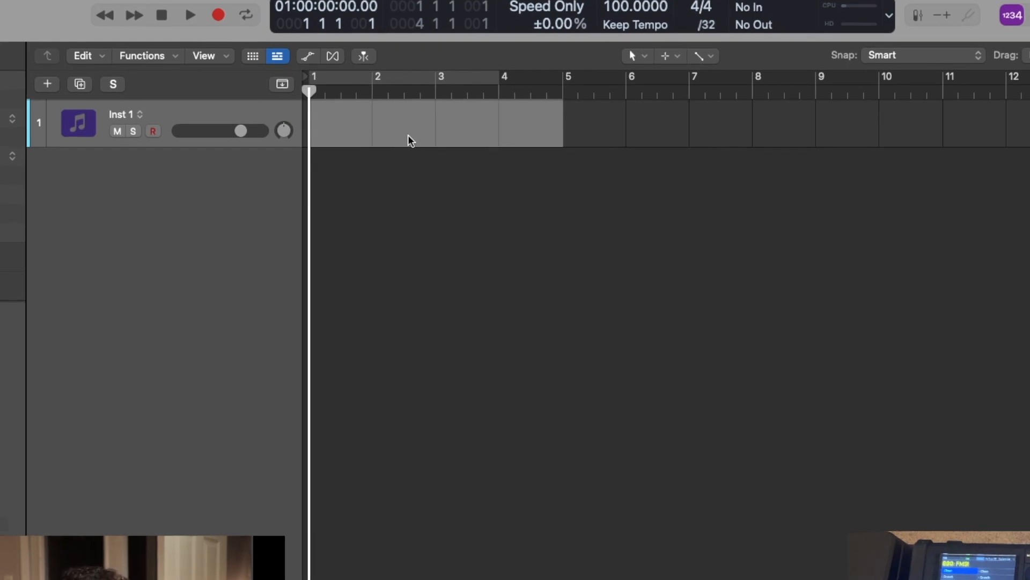
right_click(411, 141)
left_click(448, 146)
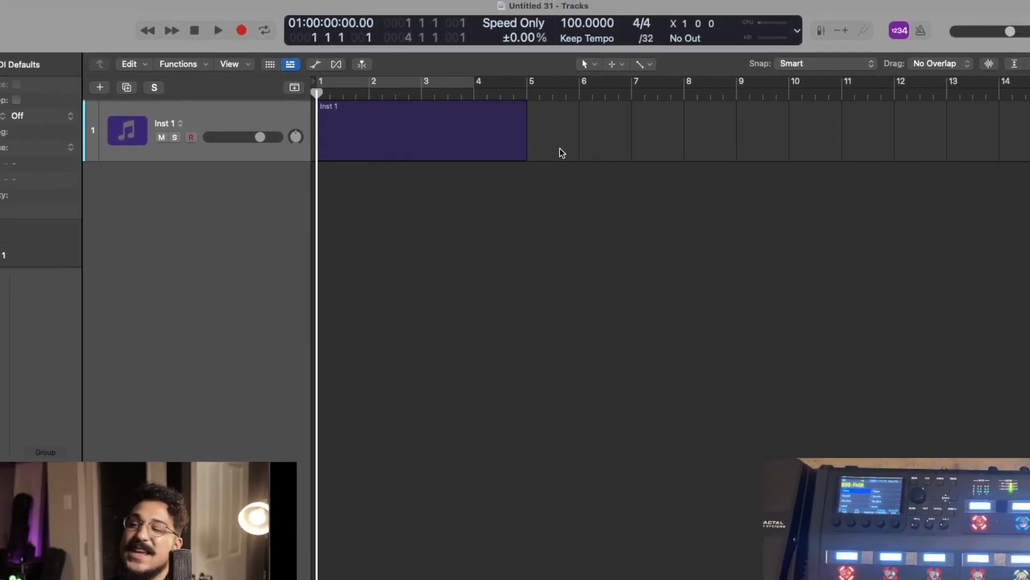
Step: Create a MIDI region from bar 1 on the Inst 1 track and extend it to about bar 8
left_click(580, 136)
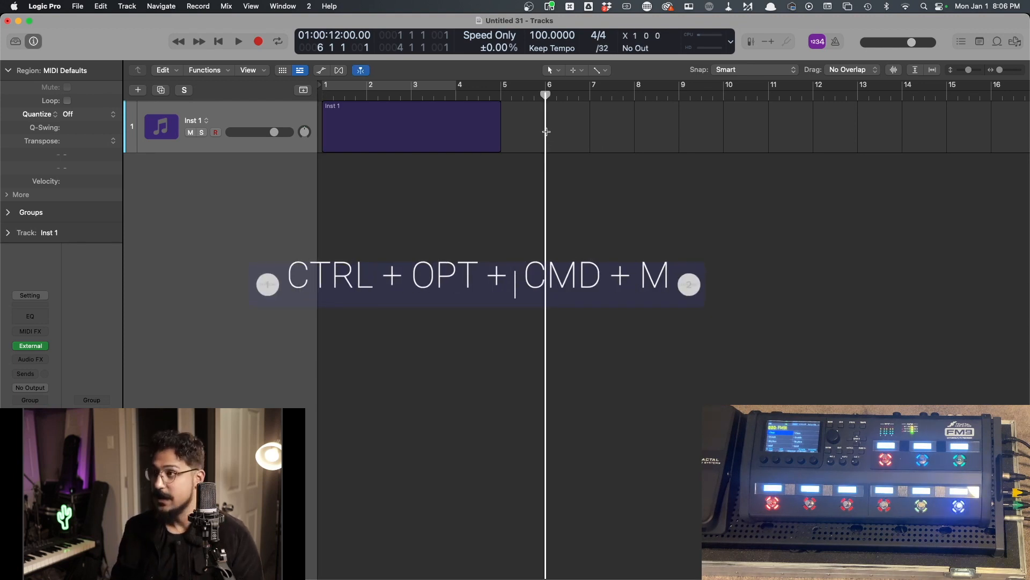
key("ctrl+alt+super+m")
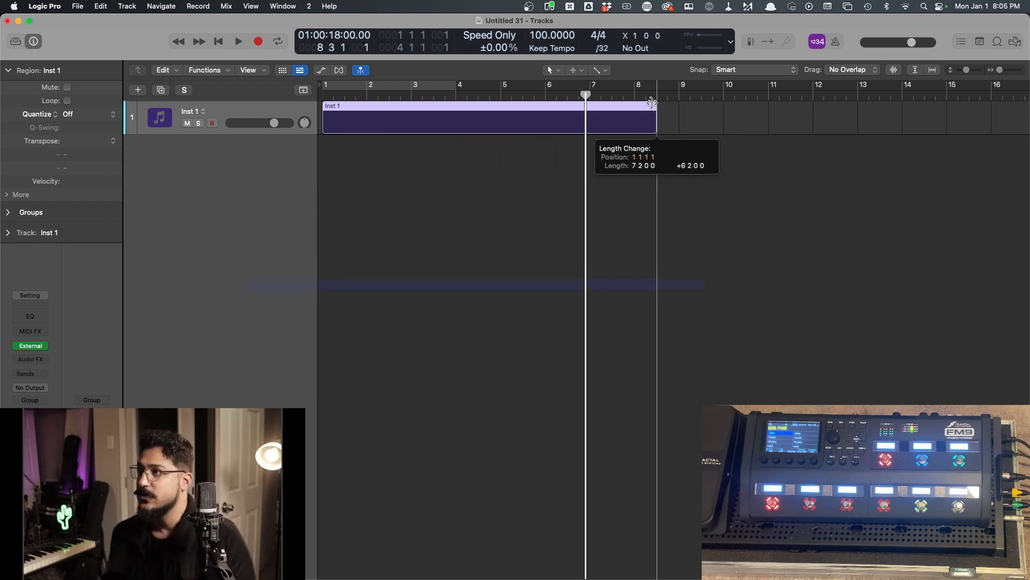
left_click_drag(656, 102, 680, 113)
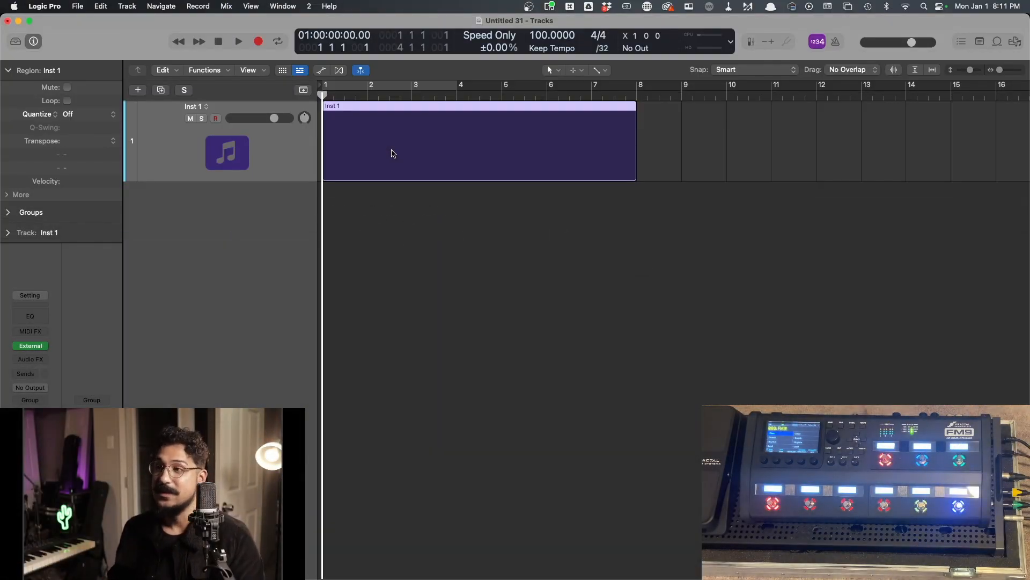
Step: Show the region's Event List and add a Program Change event at bar 1 with value 10
key("d")
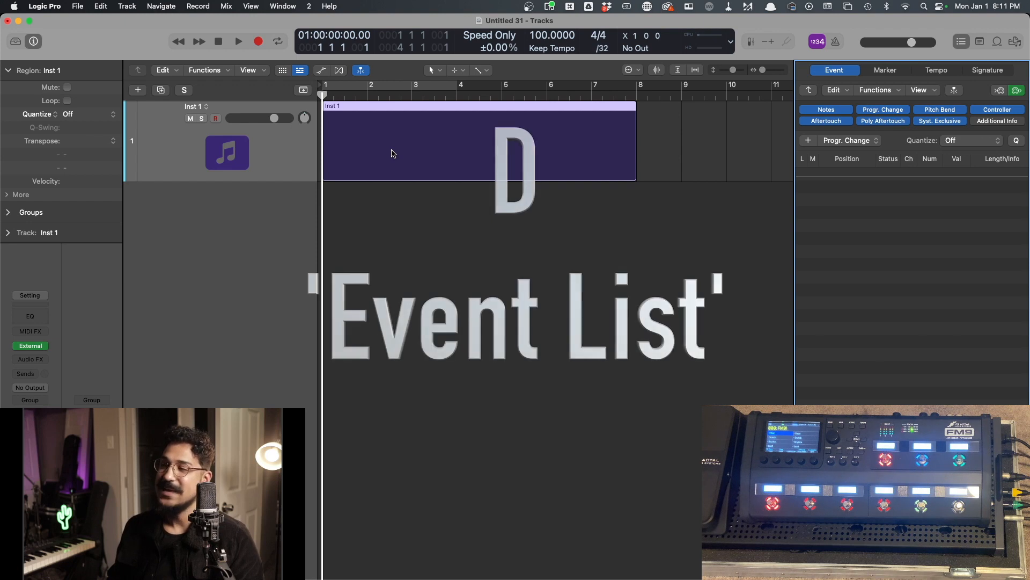
left_click(848, 141)
left_click(831, 139)
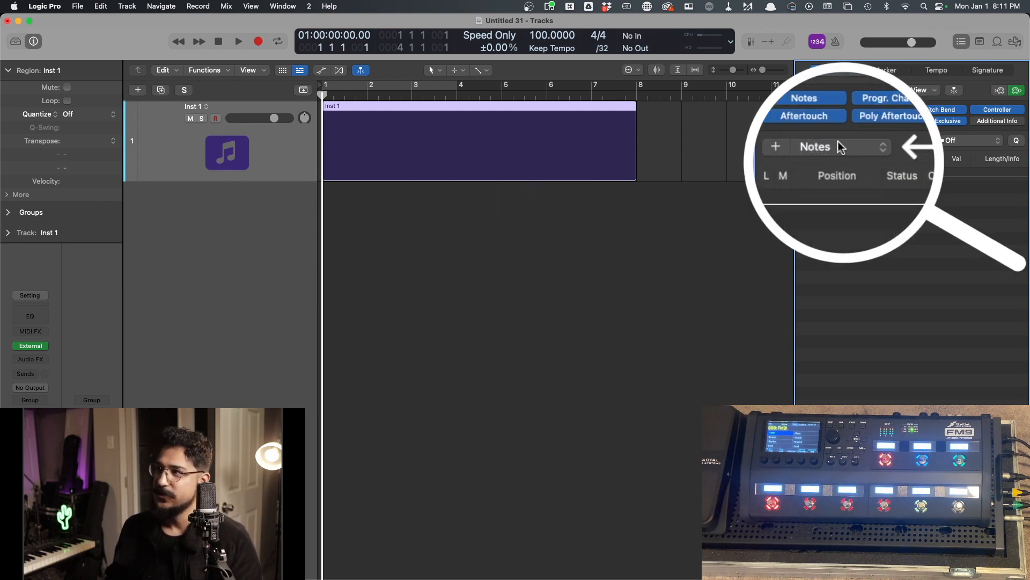
left_click(847, 149)
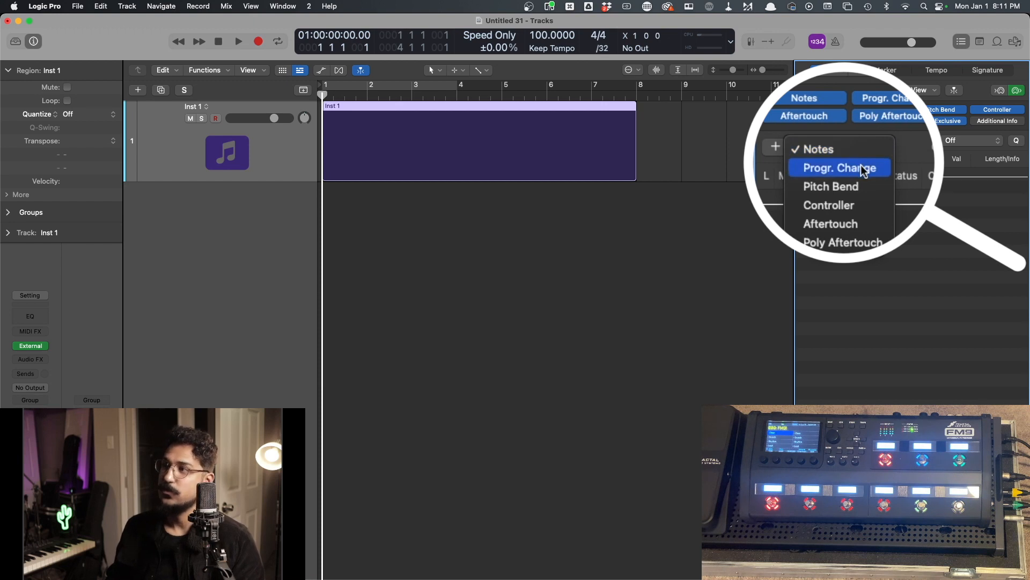
left_click(848, 148)
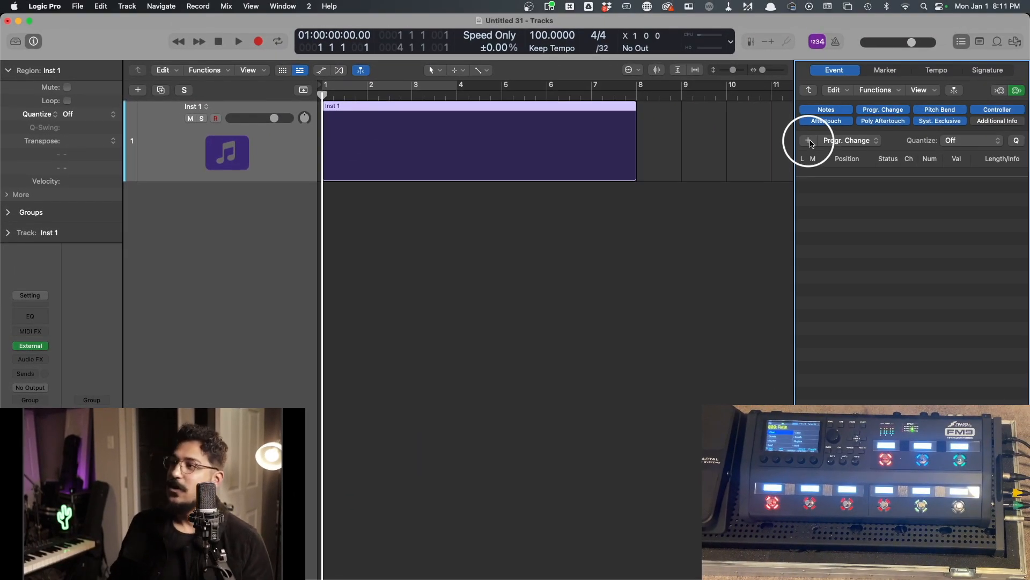
left_click(872, 107)
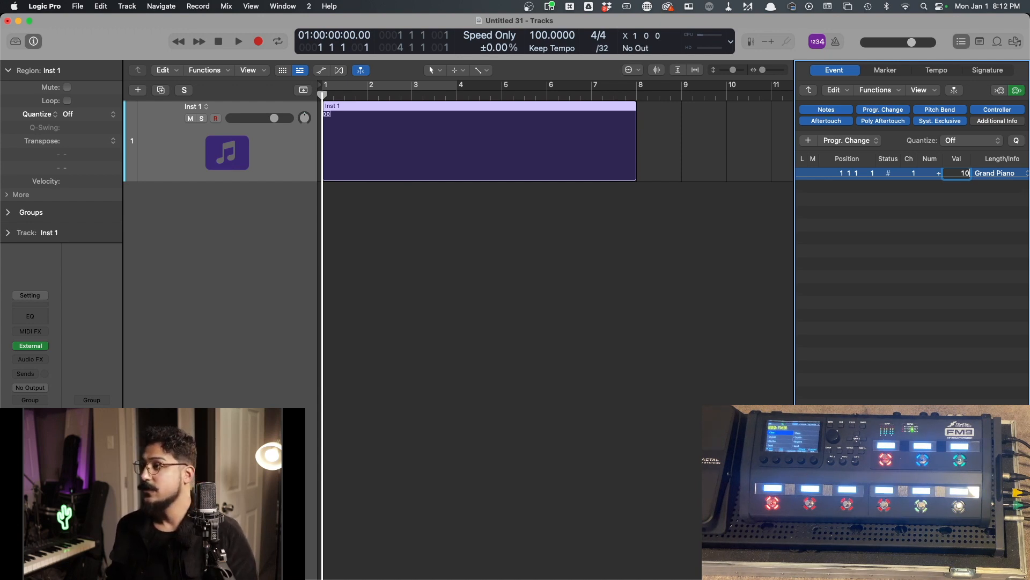
key("Return")
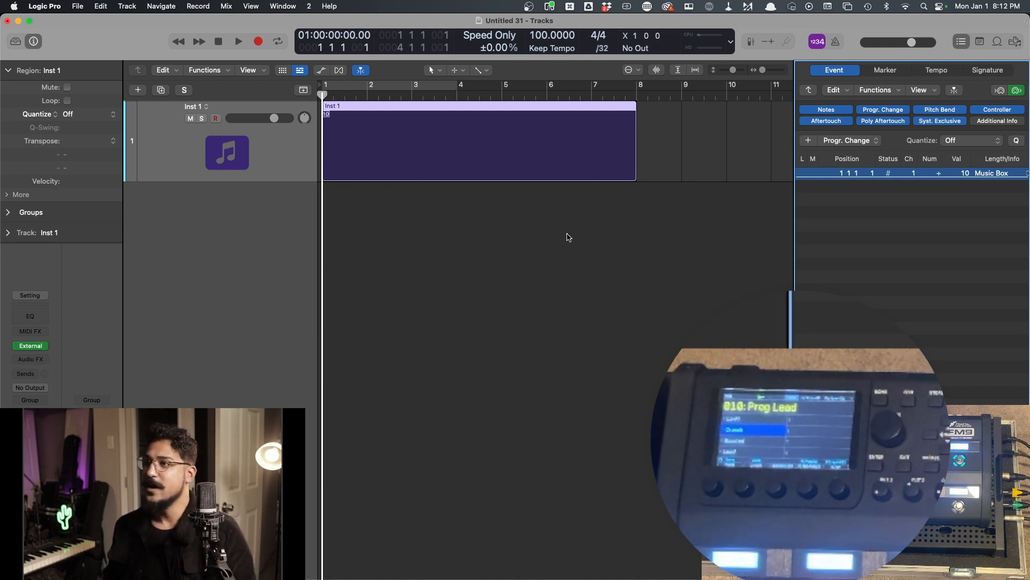
Step: Raise the Program Change event's value to 28
scroll(966, 175, "up", 9)
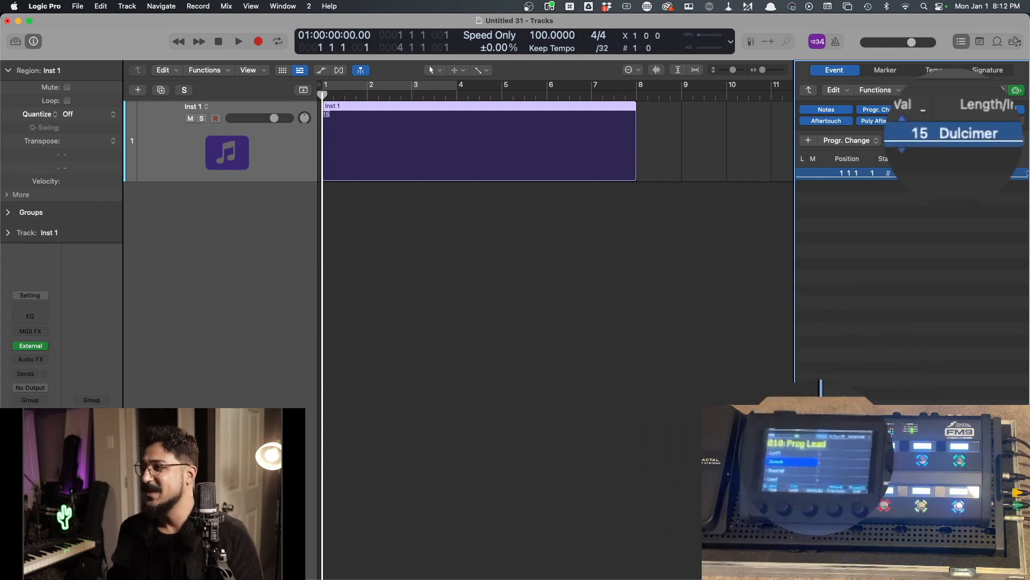
left_click_drag(915, 78, 916, 70)
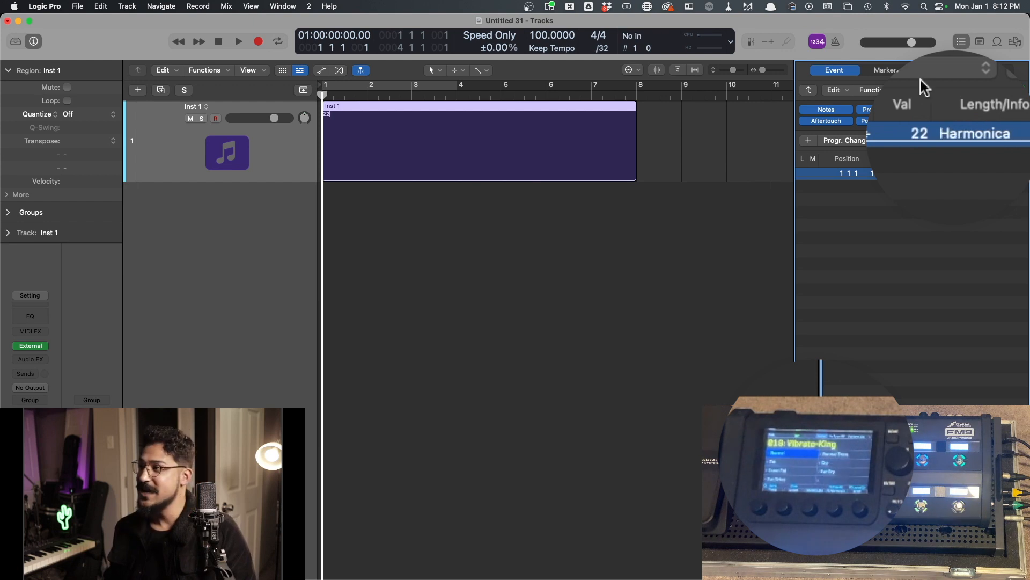
left_click_drag(916, 128, 922, 100)
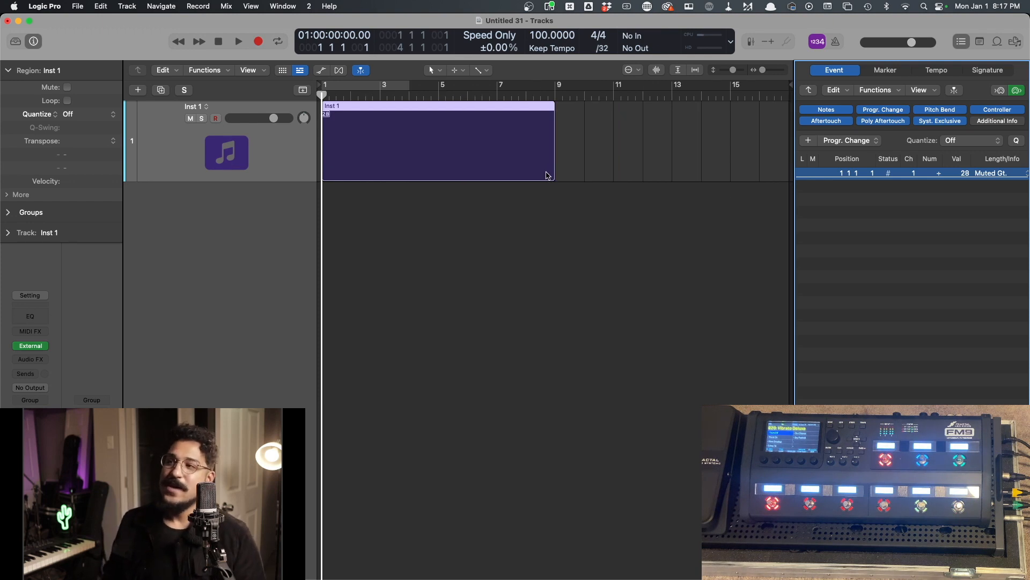
Step: Shorten the region to two bars, copy it to bar 3, and set the copy's program change value to 44
left_click_drag(549, 172, 403, 146)
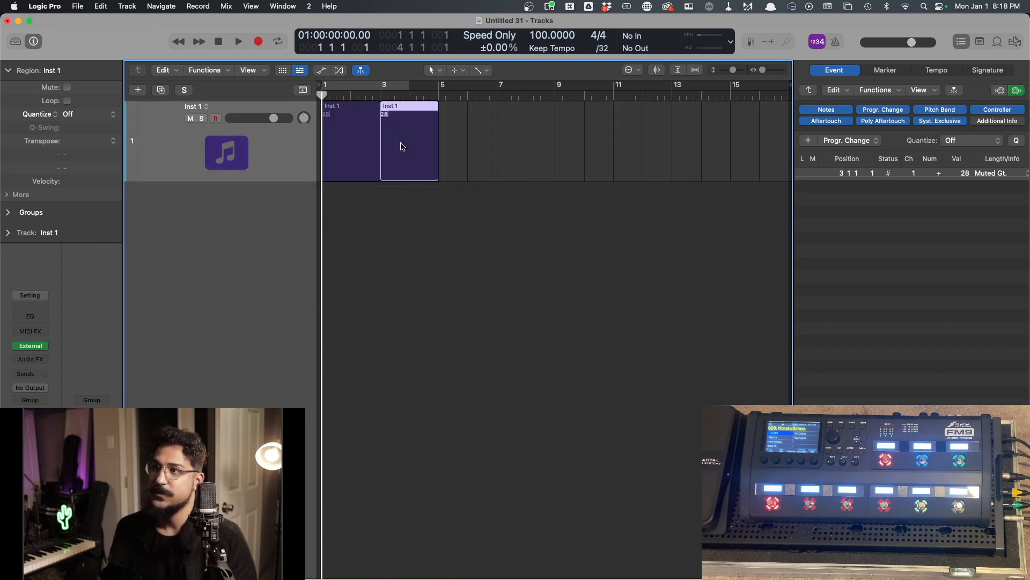
left_click(475, 218)
left_click(398, 140)
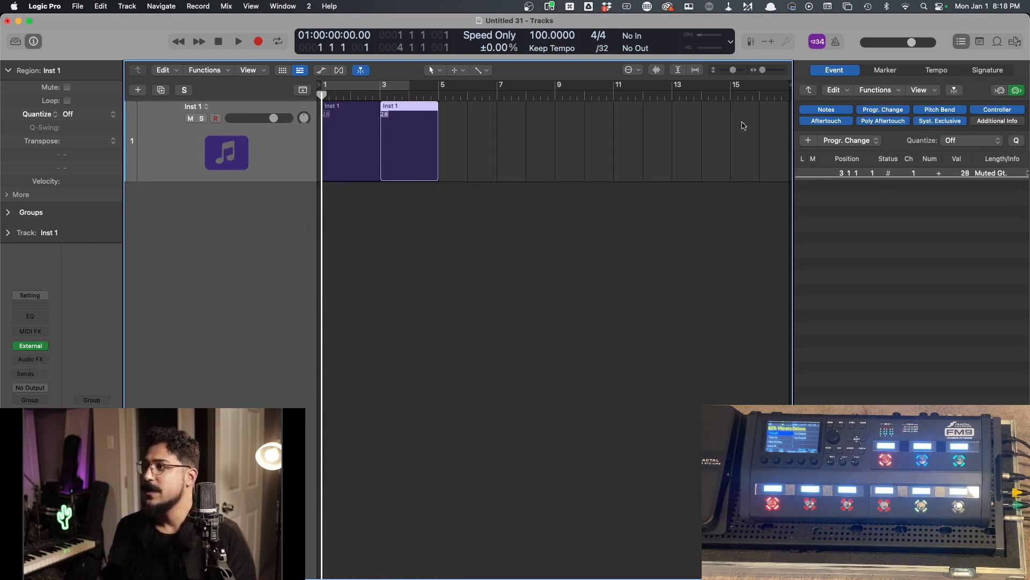
left_click_drag(965, 175, 966, 171)
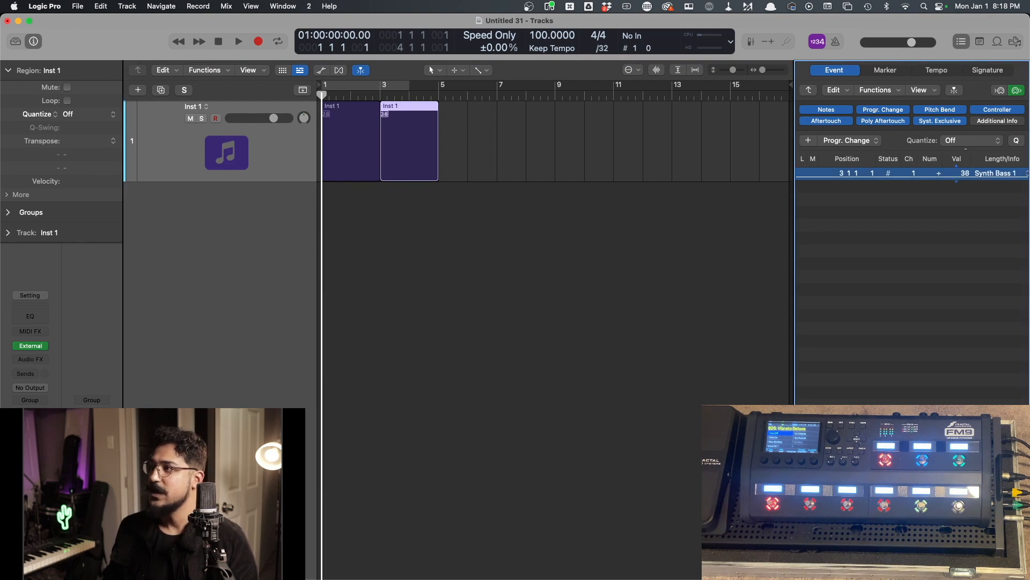
Step: Copy the region to bars 5 and 7, setting the copies' program change values to 62 and 97
left_click_drag(408, 155, 462, 151)
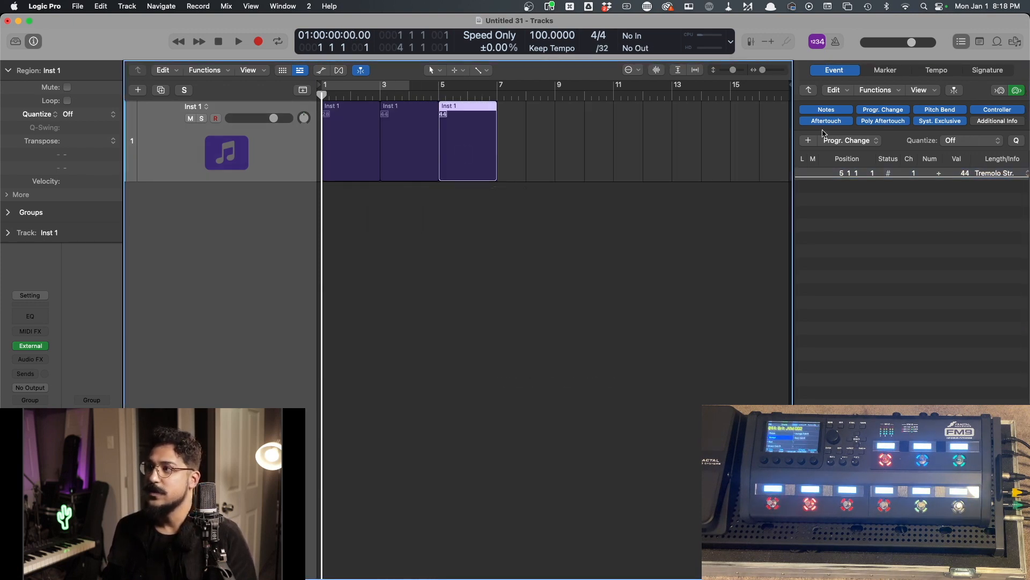
left_click_drag(966, 174, 965, 164)
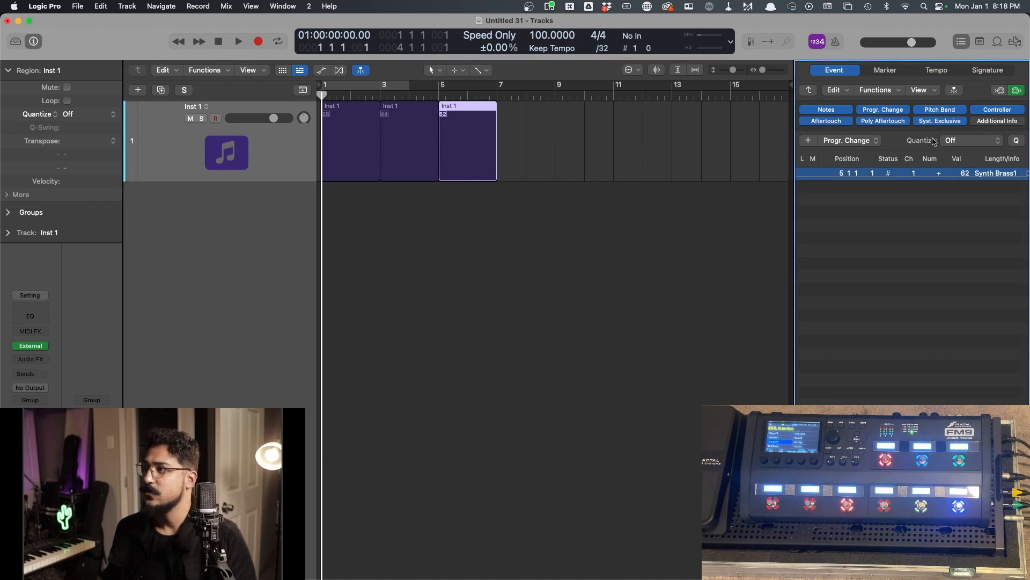
left_click_drag(458, 150, 520, 143)
left_click_drag(969, 176, 968, 169)
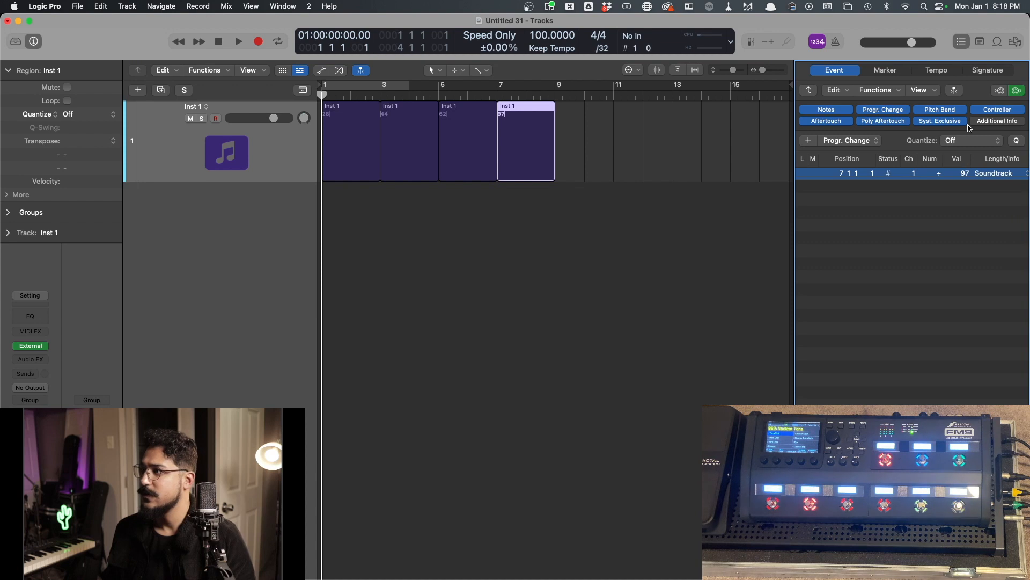
Step: Play the four regions from the start to check the preset changes, and return the playhead to bar 1
left_click(349, 153)
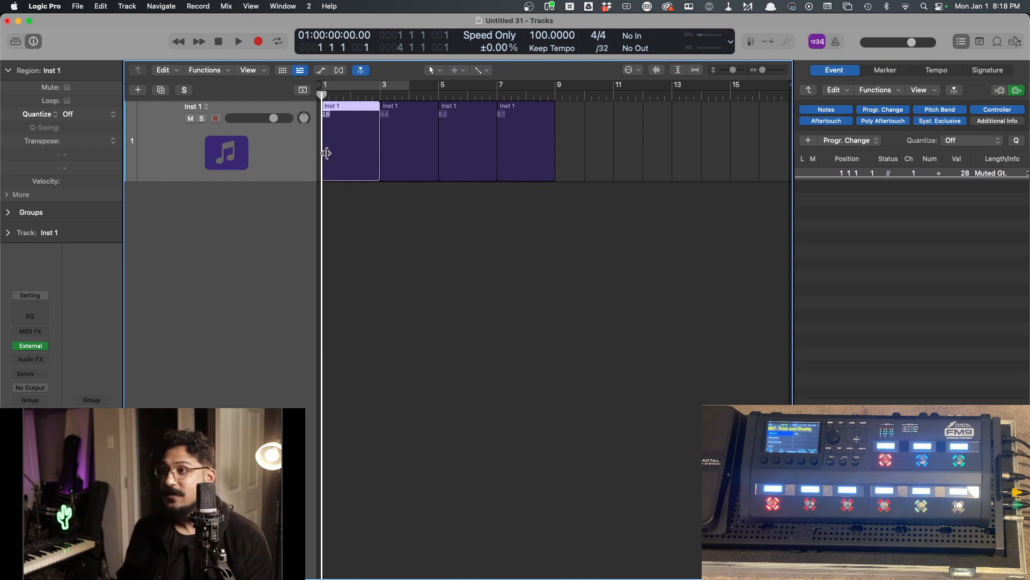
left_click(344, 263)
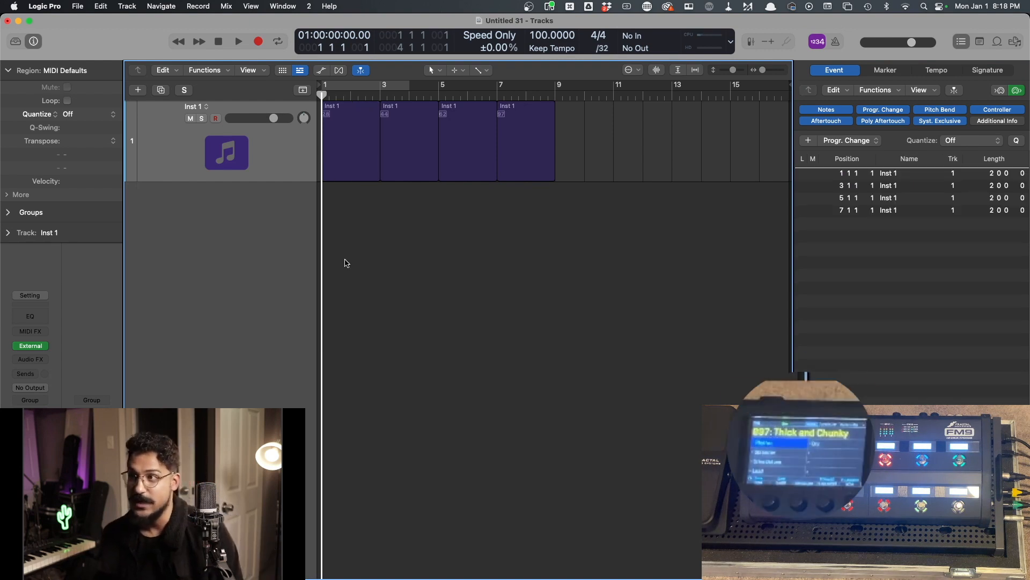
key("space")
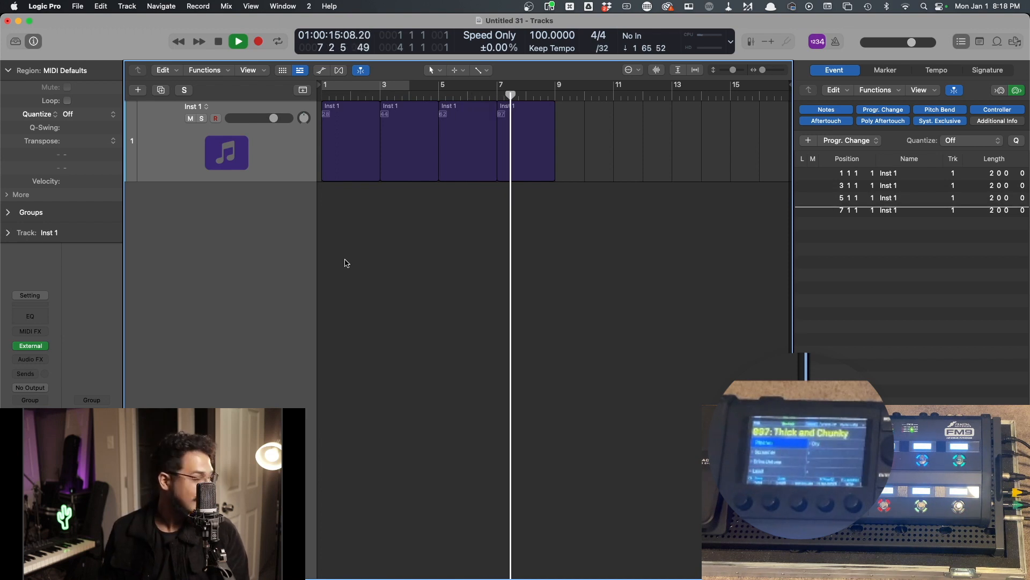
key("space")
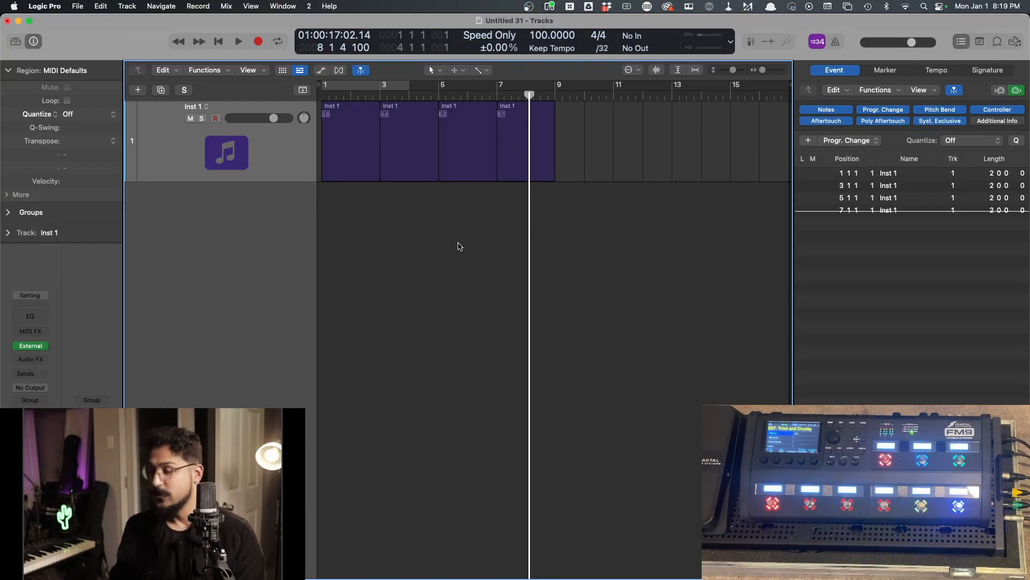
key("Return")
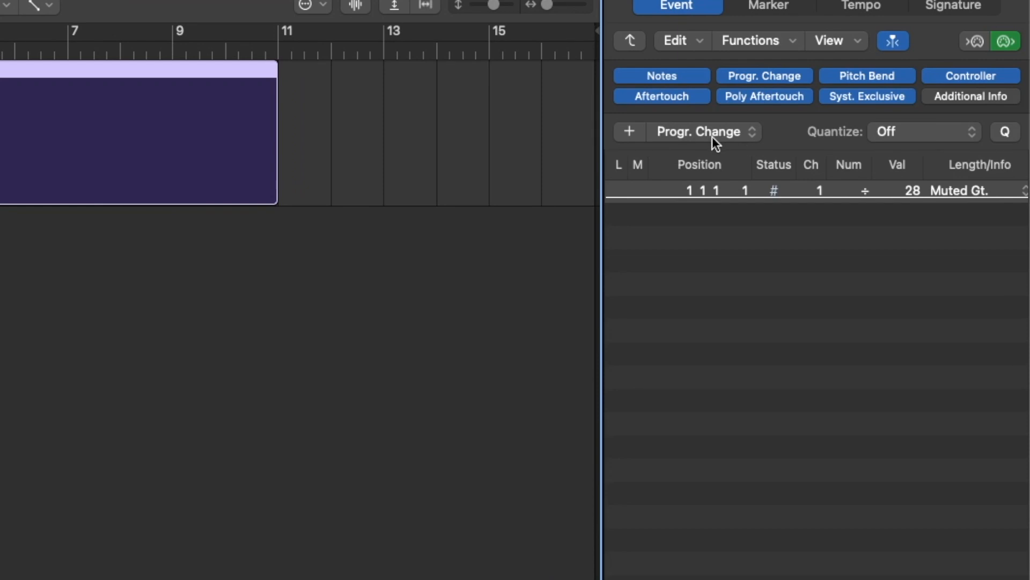
Step: Add a Controller event to the region at bar 3
left_click(739, 130)
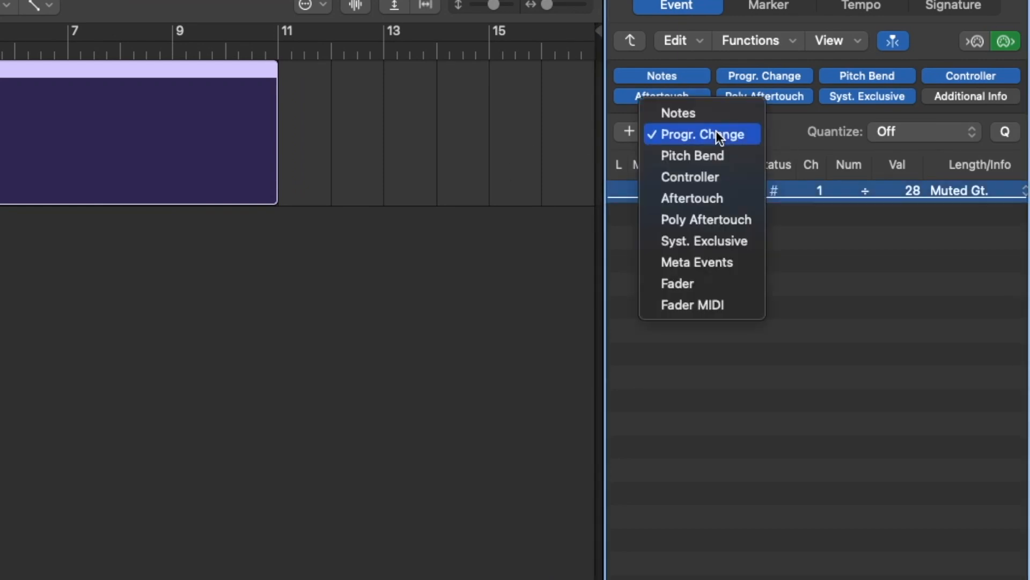
left_click(777, 203)
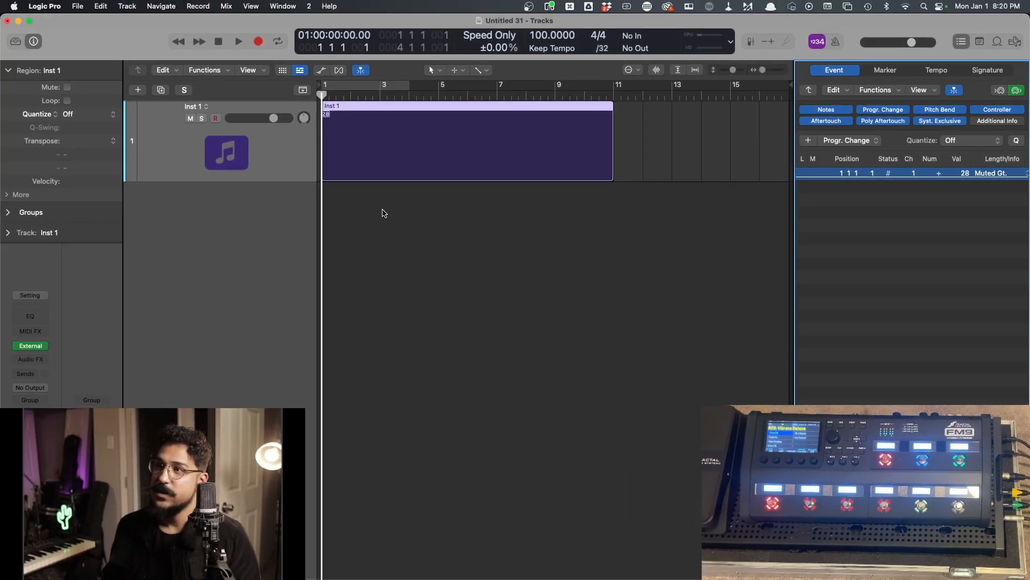
left_click(381, 209)
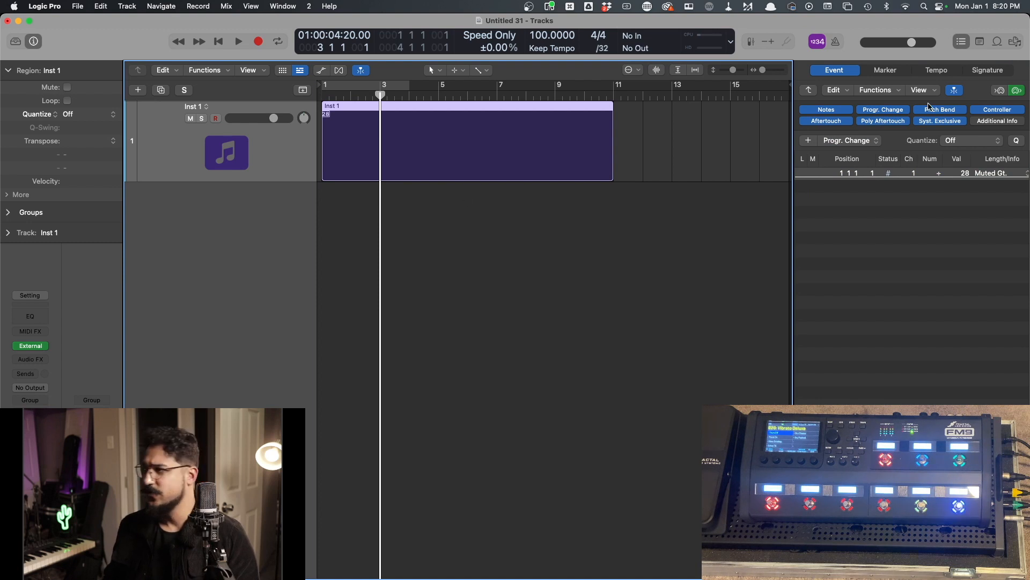
left_click(856, 141)
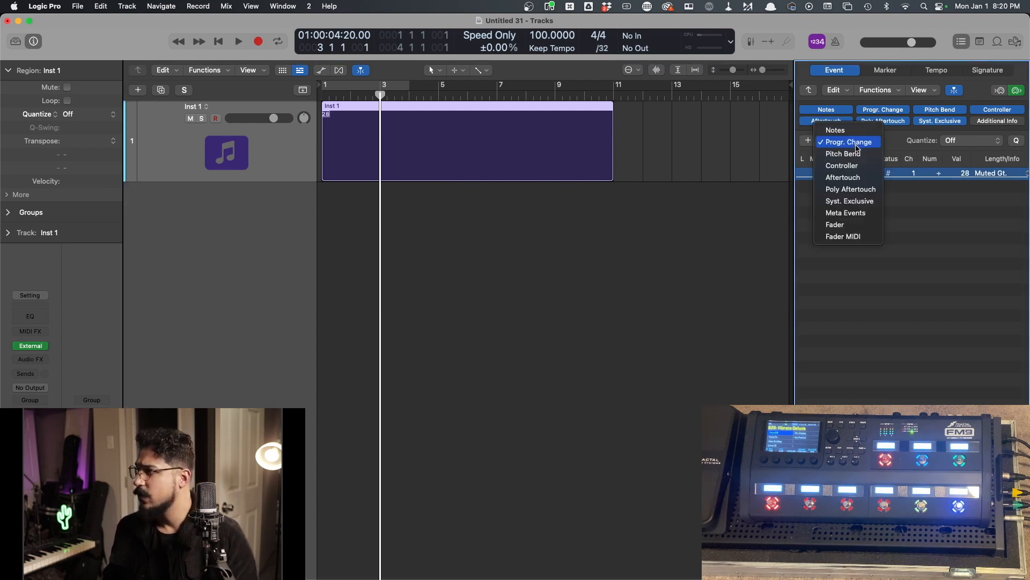
left_click(858, 166)
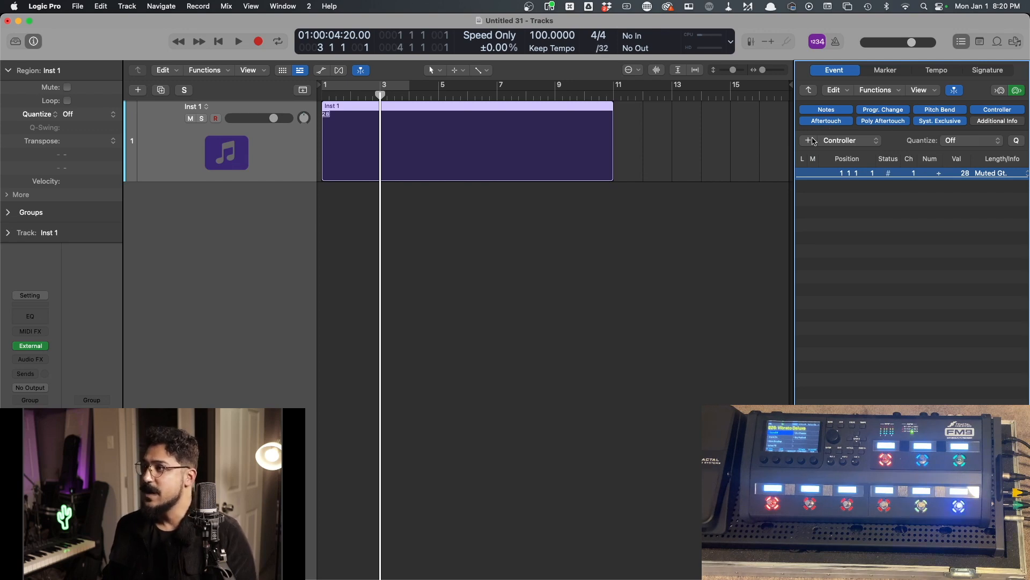
left_click(814, 140)
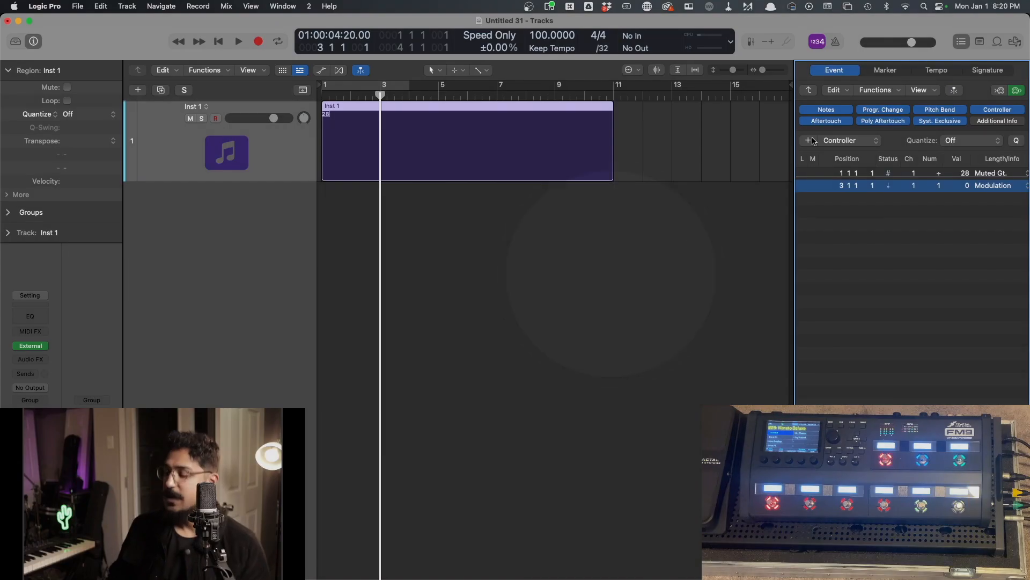
Step: Change the Controller event at bar 3 to number 34 (#02 LSB), and return the playhead to bar 1
left_click(949, 243)
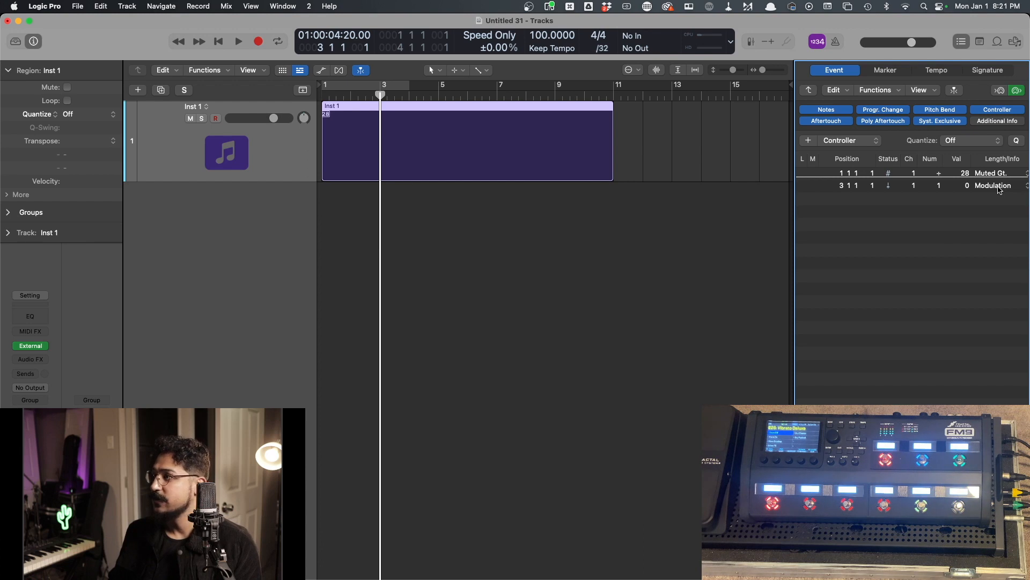
left_click(999, 186)
scroll(966, 327, "down", 5)
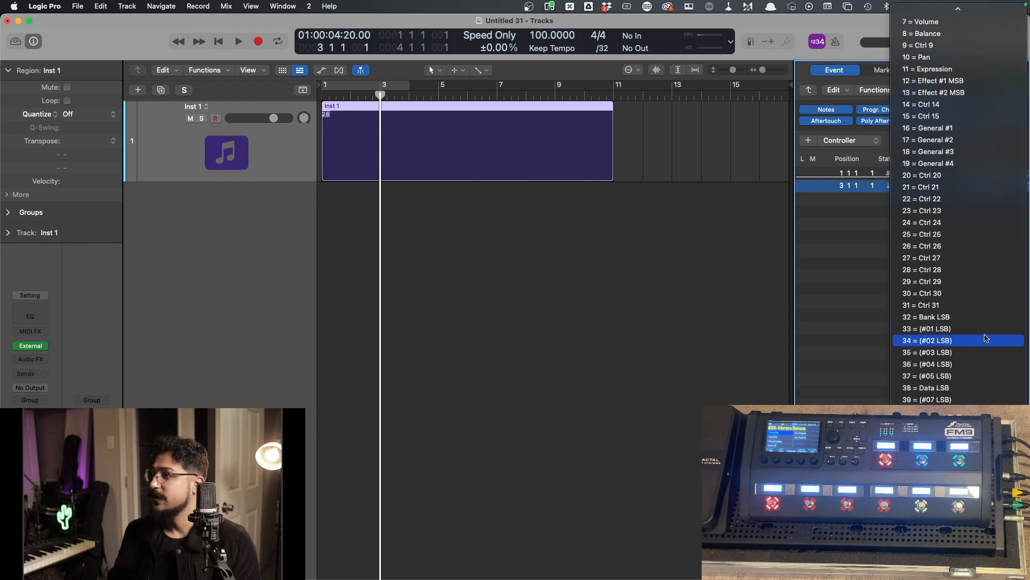
left_click(951, 344)
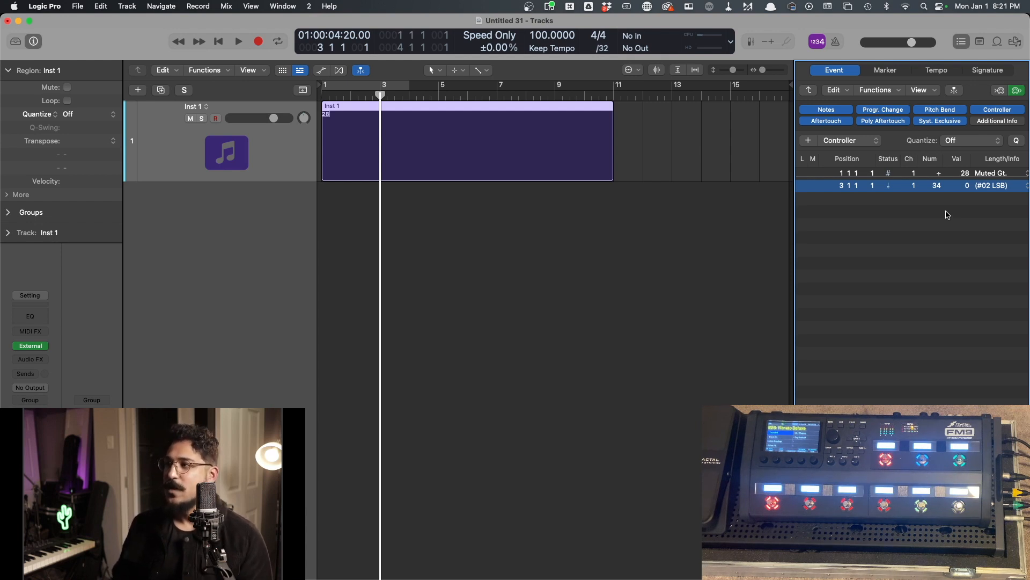
left_click(332, 158)
key("Return")
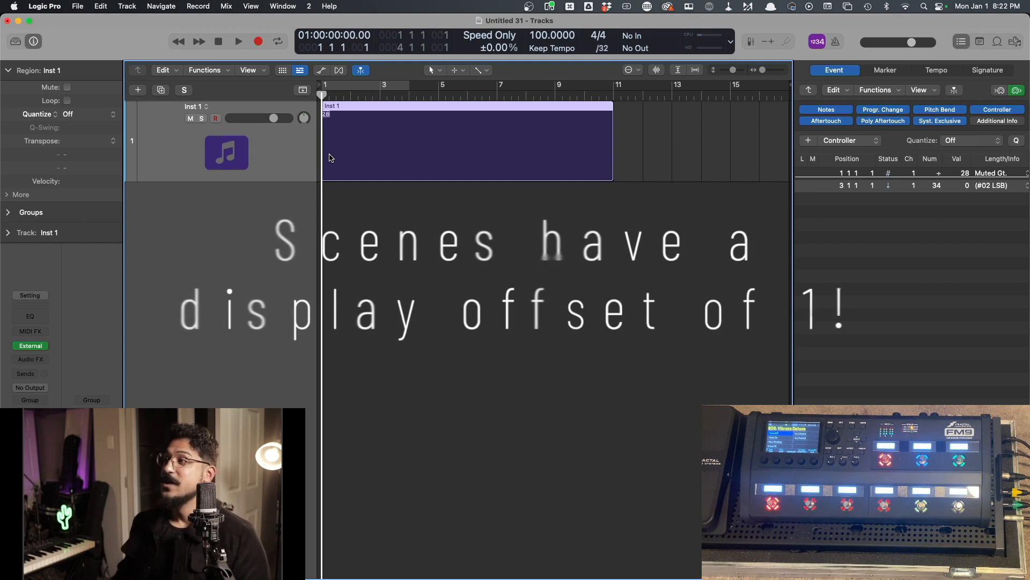
Step: Enter 0 as the Controller 34 event's value, and raise it to 1 to try the next scene
double_click(970, 186)
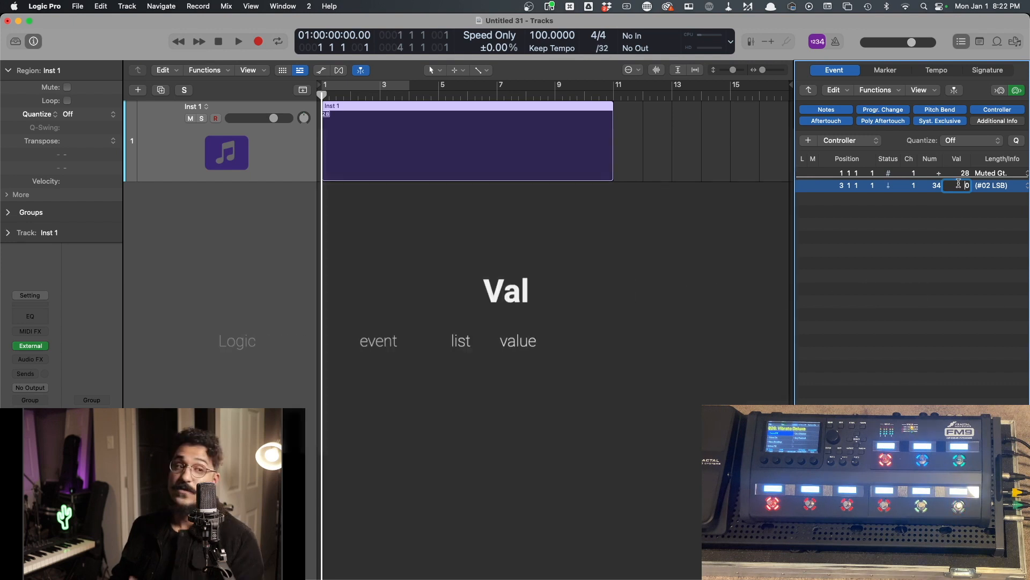
type("0")
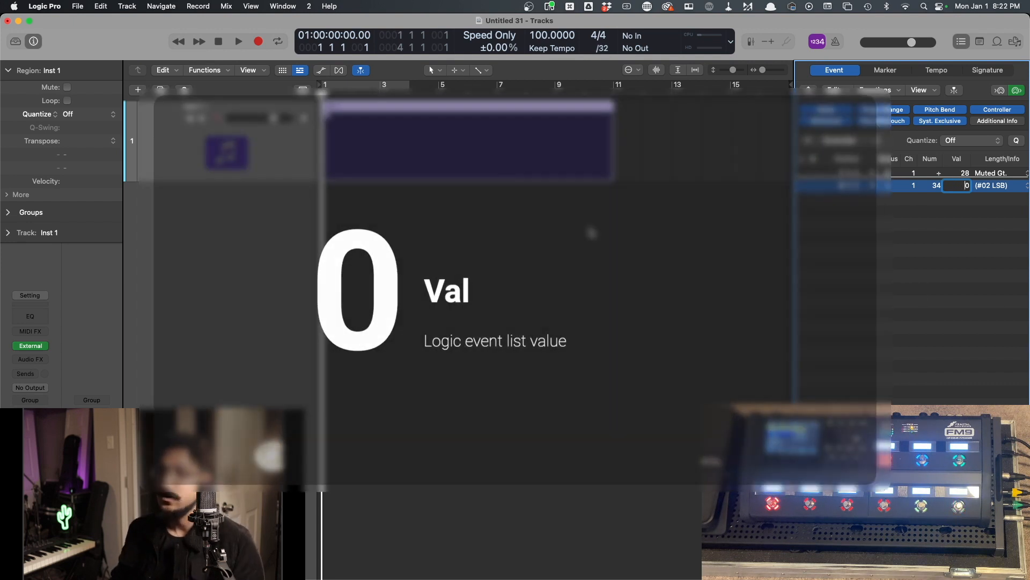
left_click(787, 174)
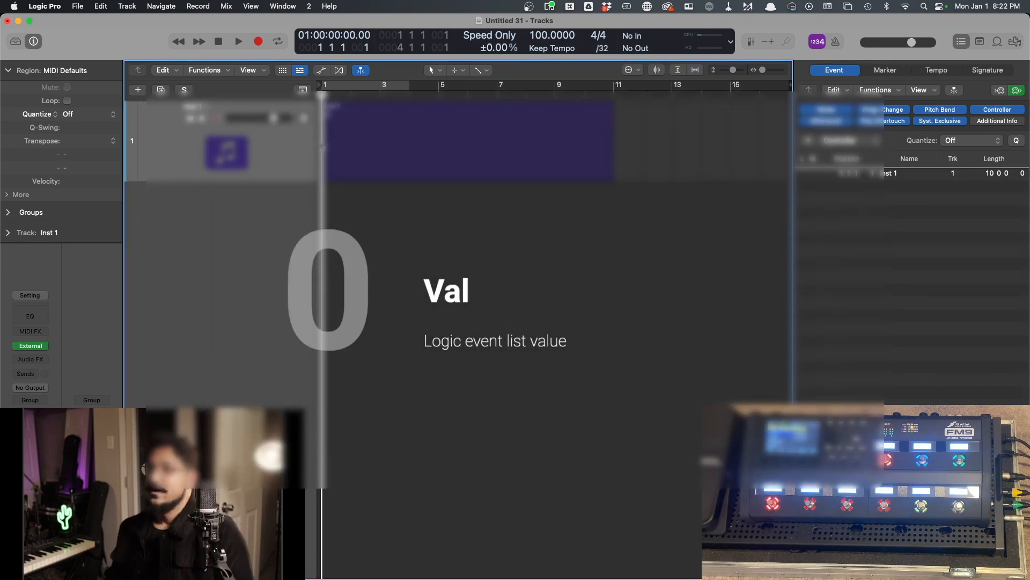
left_click(451, 151)
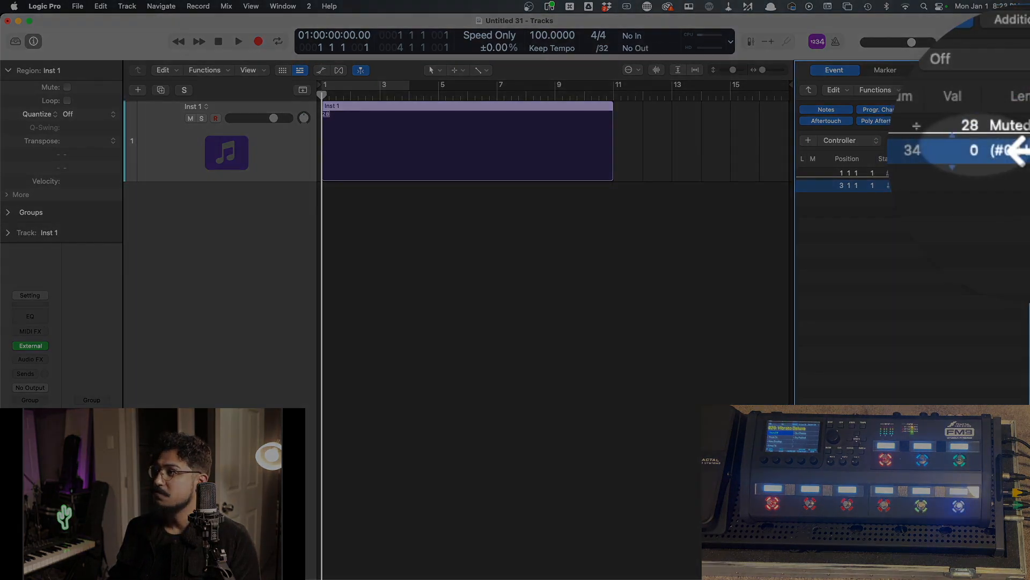
left_click_drag(973, 148, 973, 142)
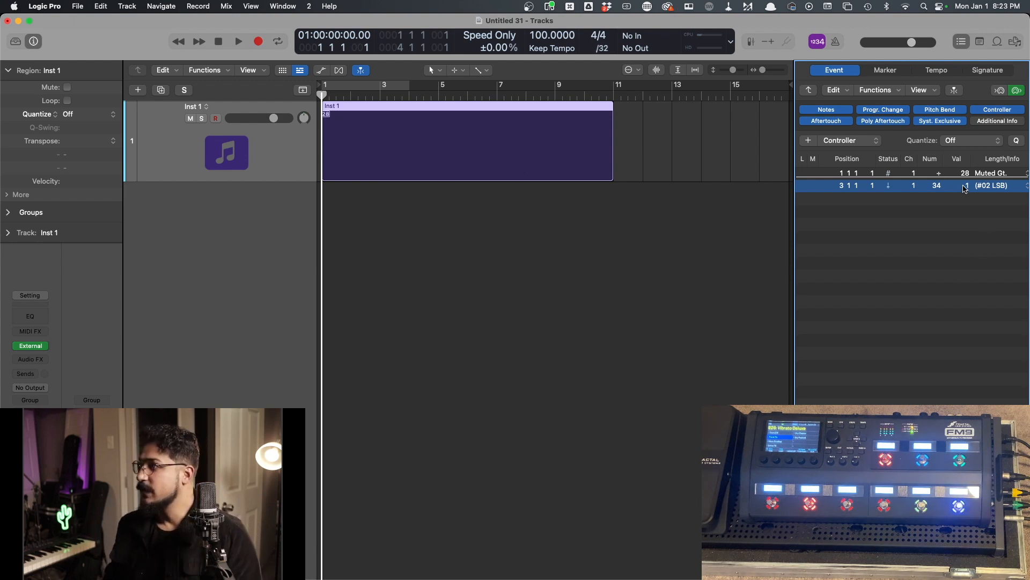
Step: Shorten the region to one bar, copy it to bar 2, and set the copy's Controller 34 value to 1
left_click_drag(611, 172, 369, 145)
left_click(451, 197)
left_click(353, 150)
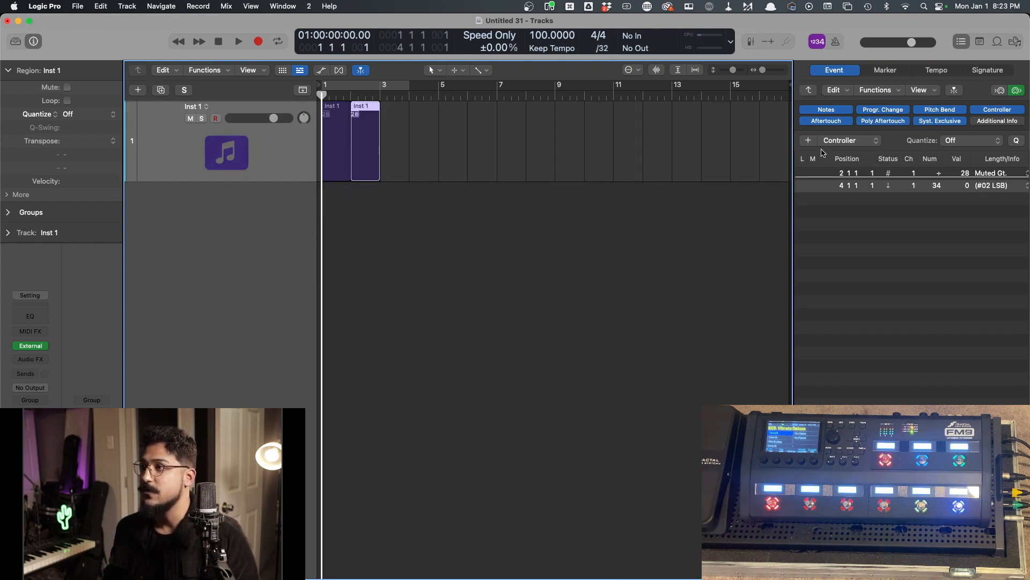
left_click(965, 186)
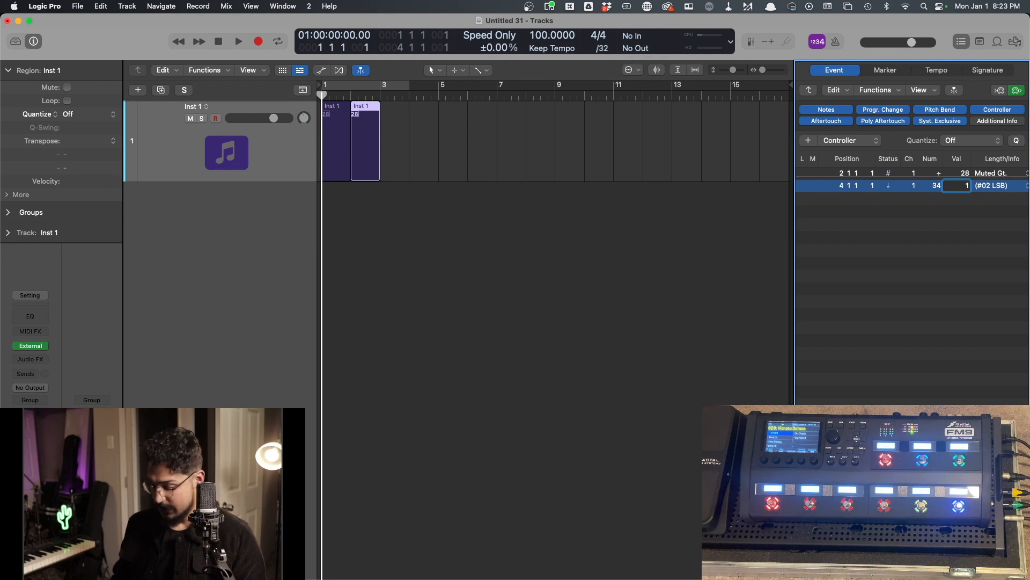
key("Return")
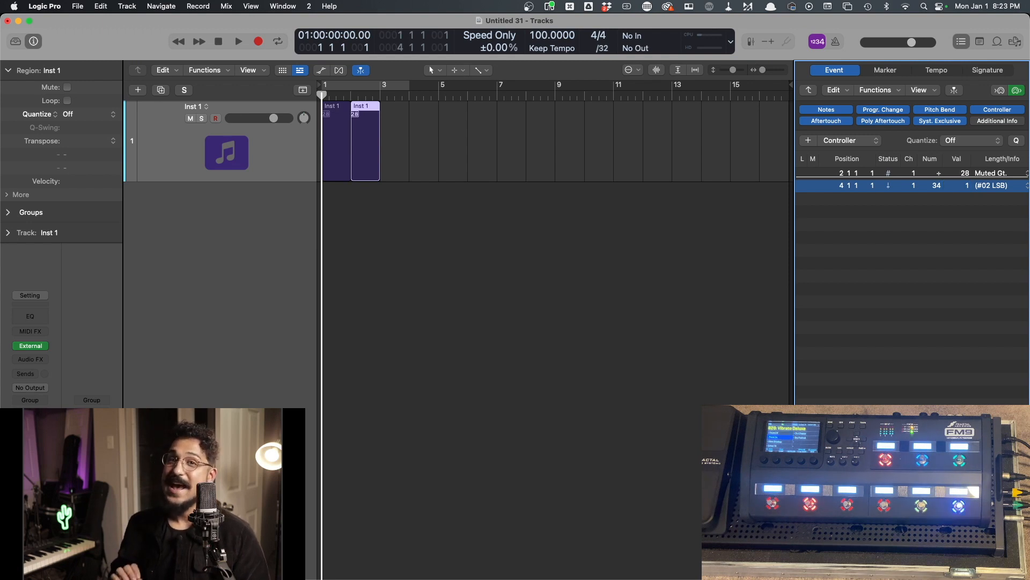
Step: Copy the region to bars 3 and 4, setting the copies' Controller 34 values to 2 and 3
left_click_drag(363, 161, 392, 161)
left_click(967, 183)
key("Up")
left_click_drag(964, 183, 964, 179)
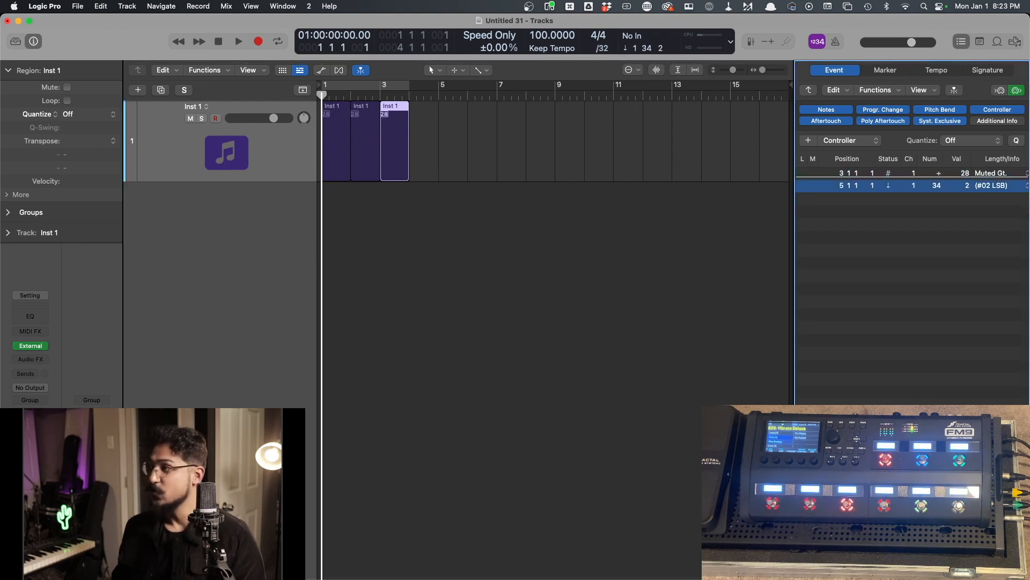
left_click_drag(407, 139, 435, 139)
double_click(966, 186)
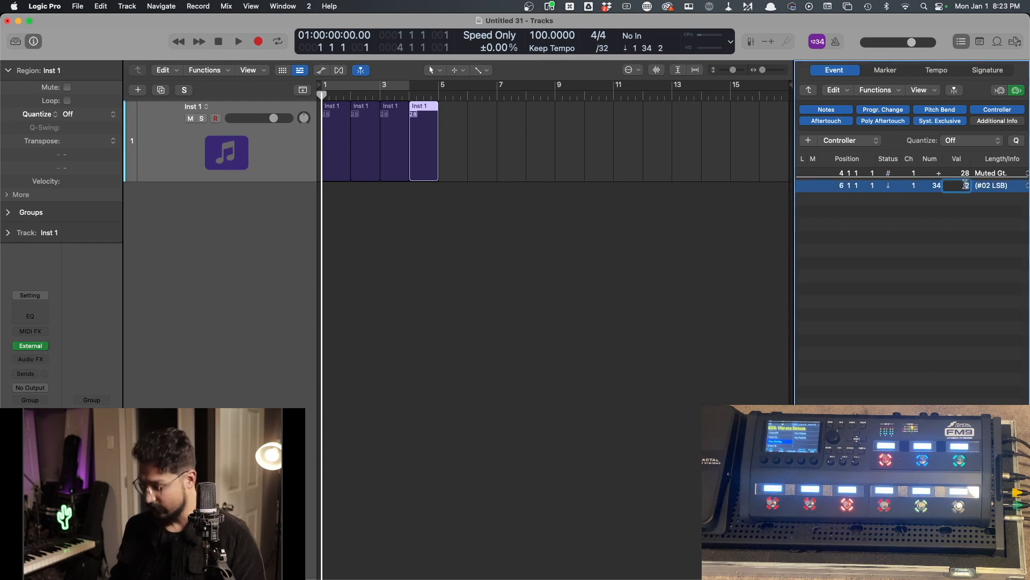
key("Return")
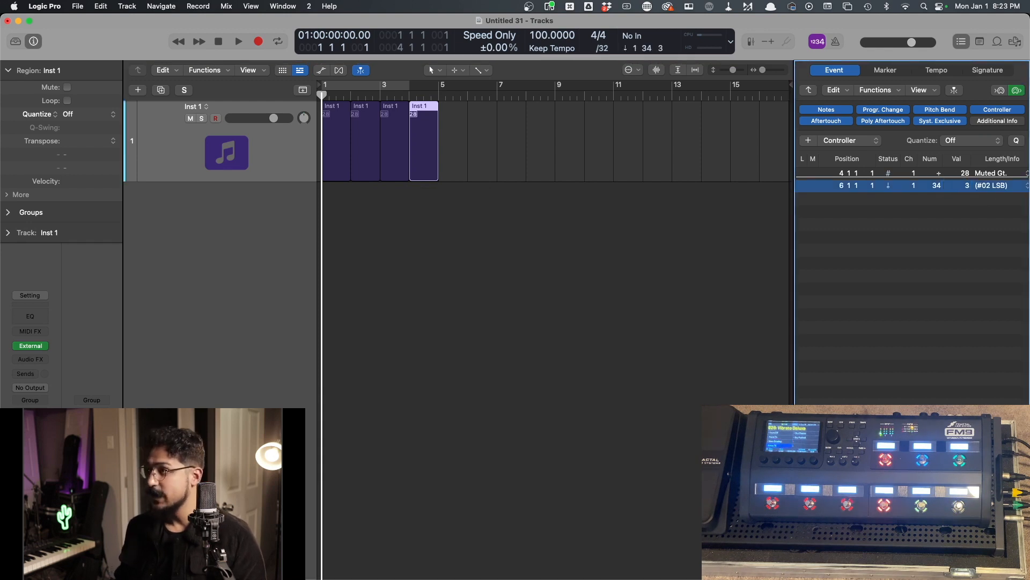
Step: Deselect the regions and play all four from bar 1 to check the scene changes on the FM9
left_click(429, 195)
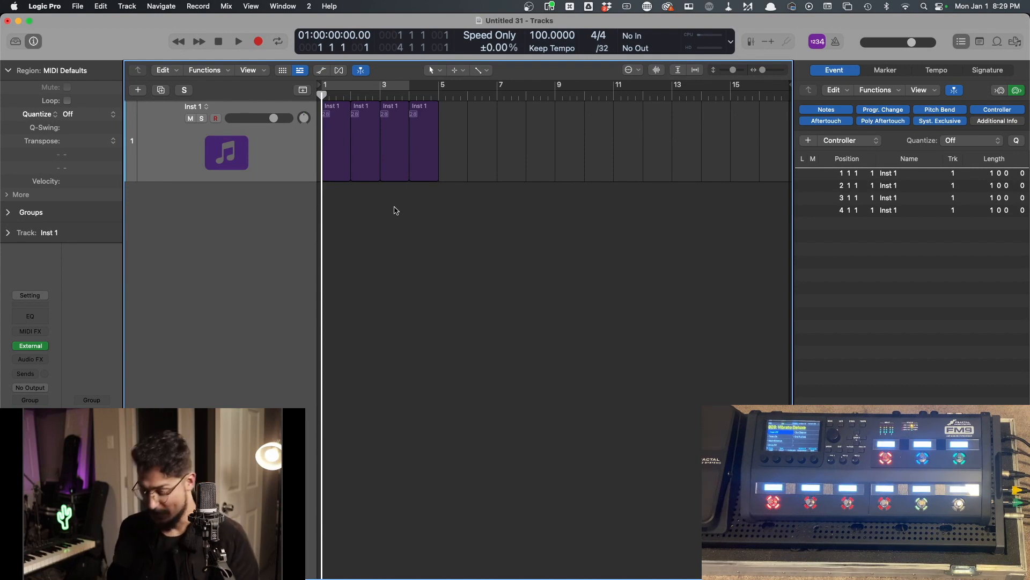
key("space")
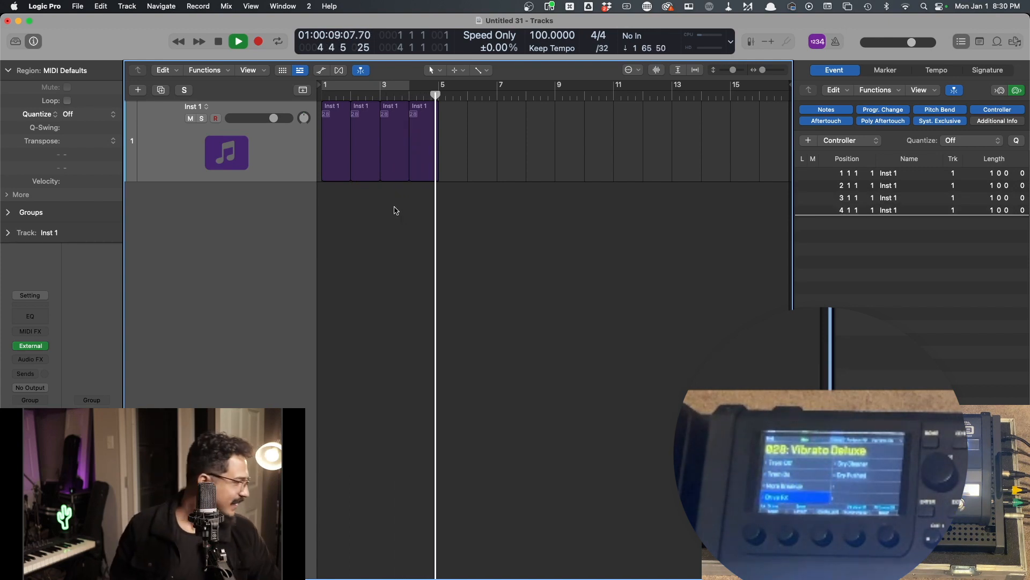
key("space")
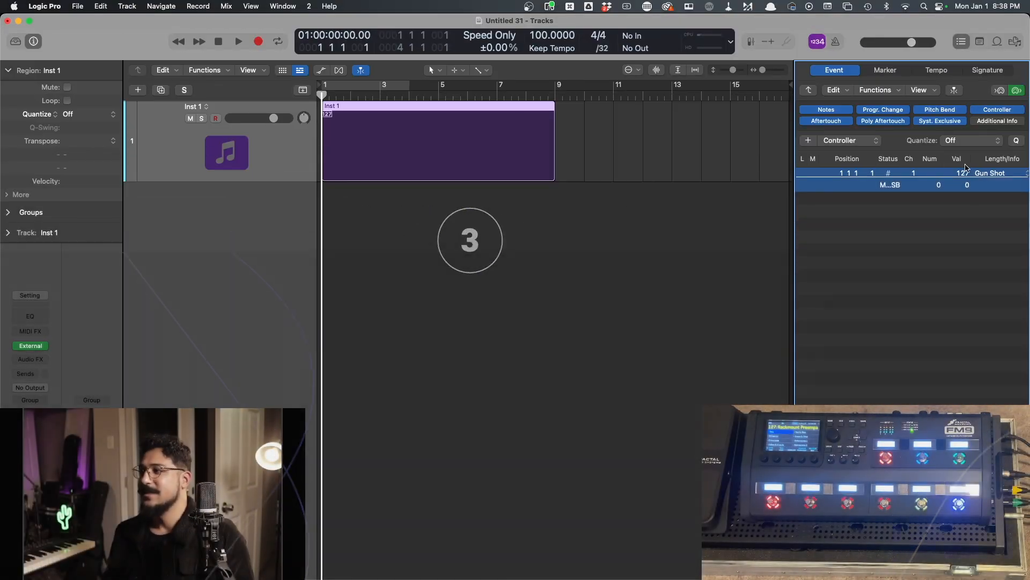
Step: Lower the program change value to 0 and try to enter 128 as the preset number
left_click_drag(965, 172, 966, 242)
double_click(967, 173)
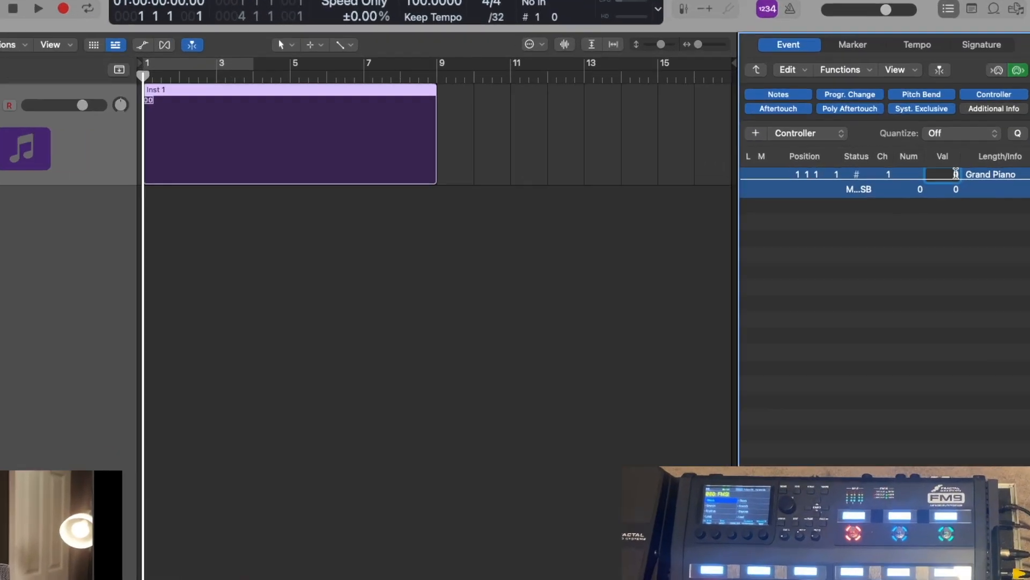
type("128")
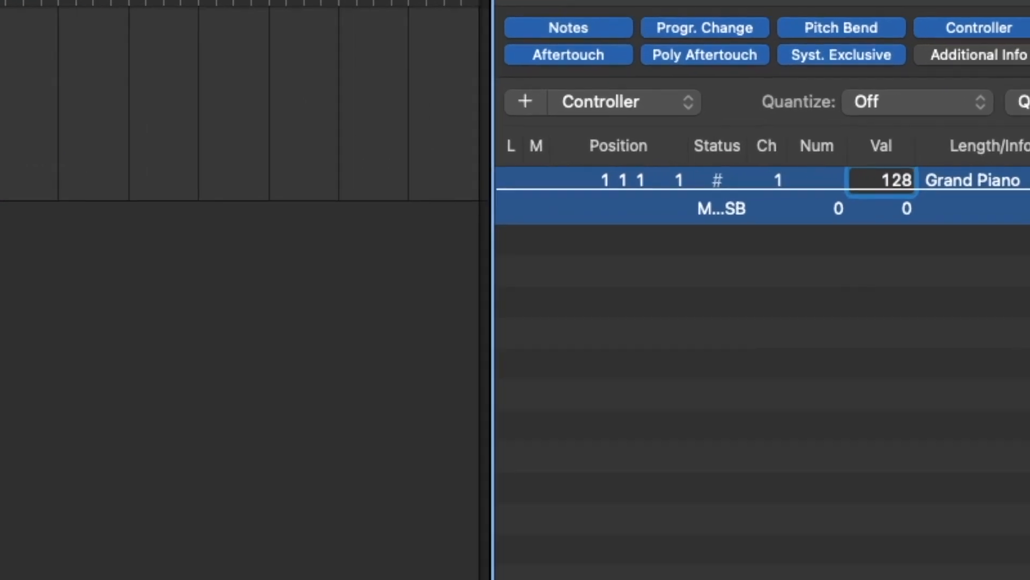
key("Return")
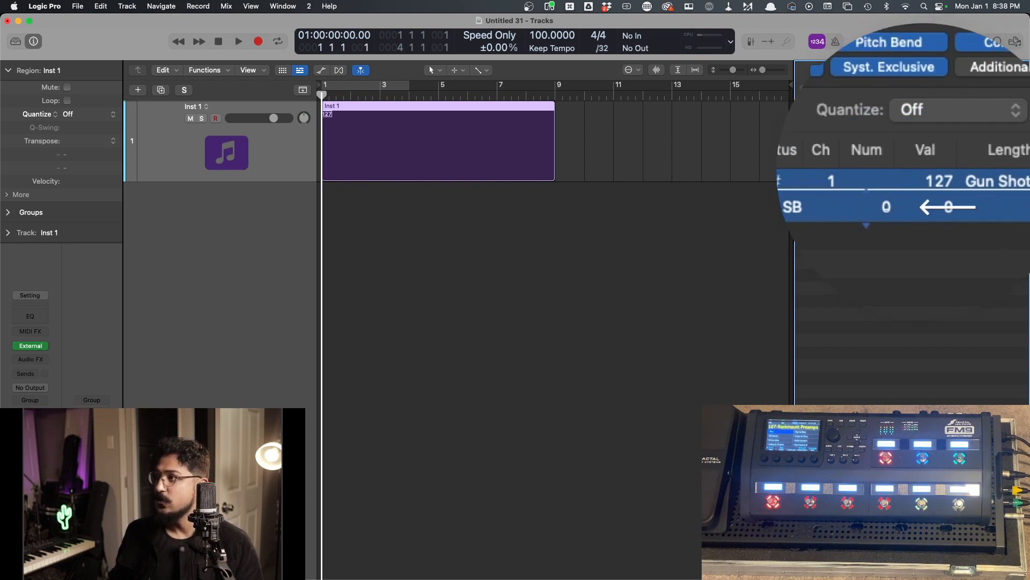
Step: Raise the program change event's bank number to 1 and lower its value to 0
mouse_move(886, 206)
left_mouse_down()
mouse_move(883, 198)
mouse_move(884, 210)
left_mouse_up()
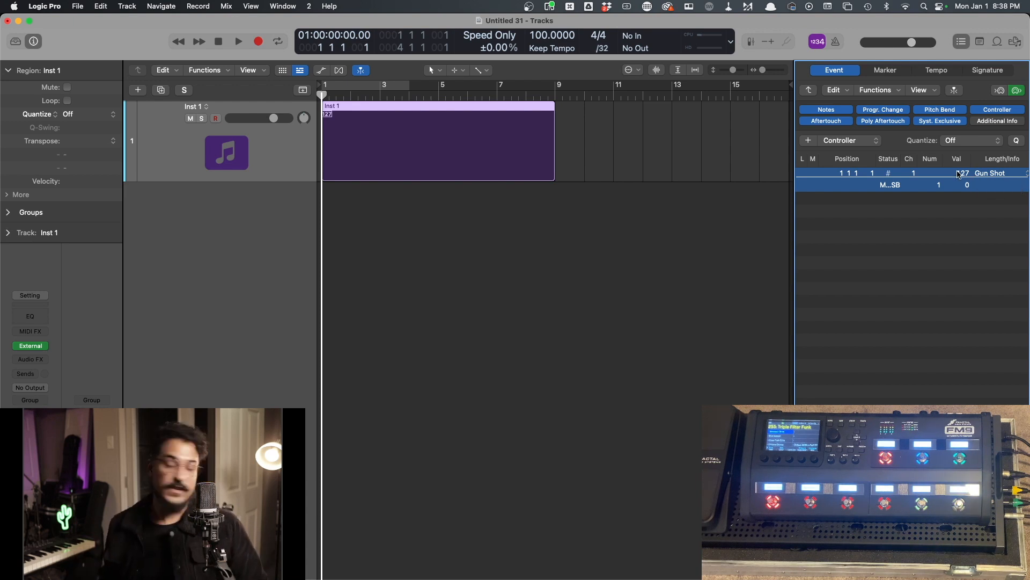
left_click_drag(965, 173, 965, 241)
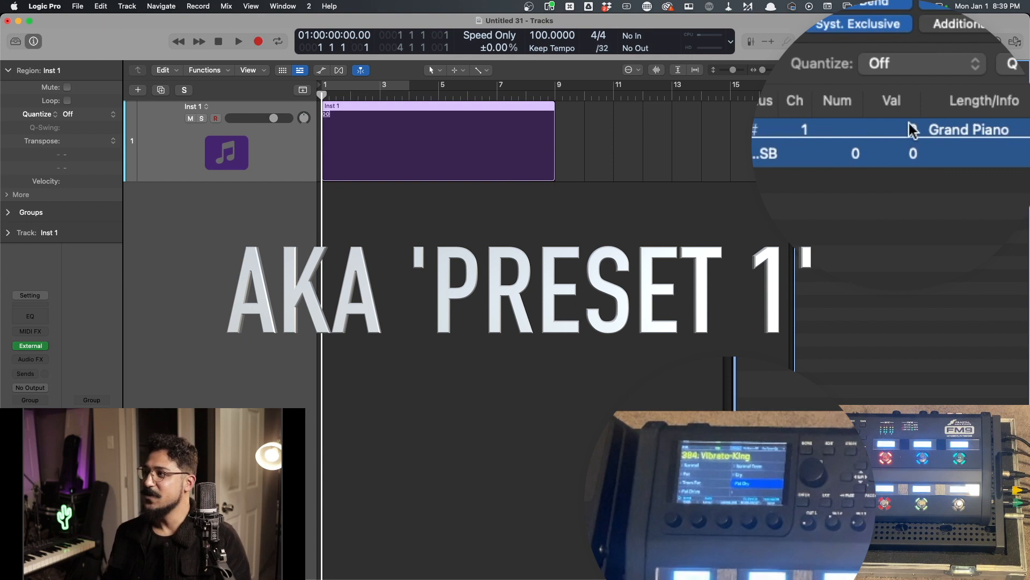
Step: Set the program change value to 127 with the bank number at 0
double_click(913, 129)
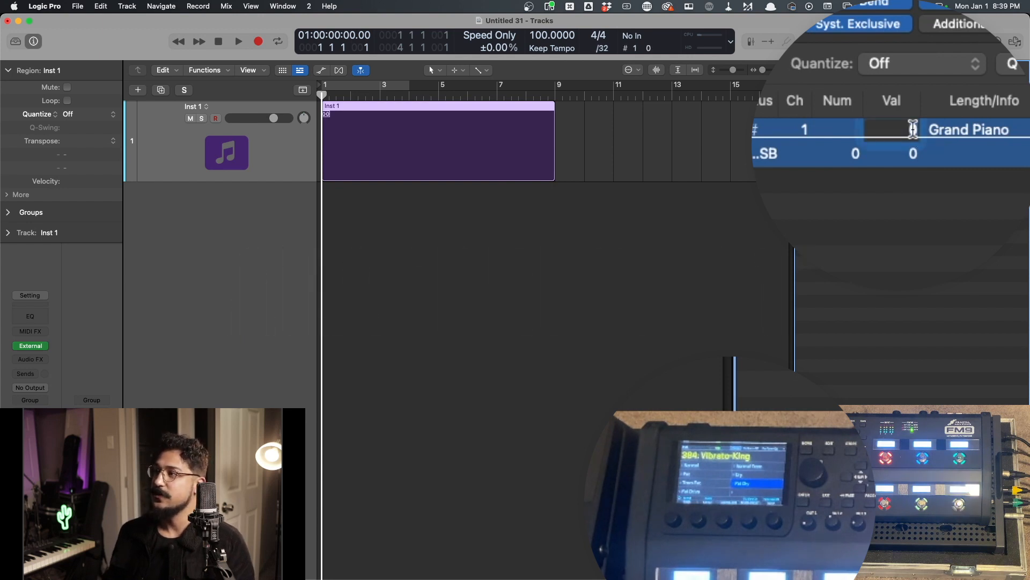
type("127")
key("Return")
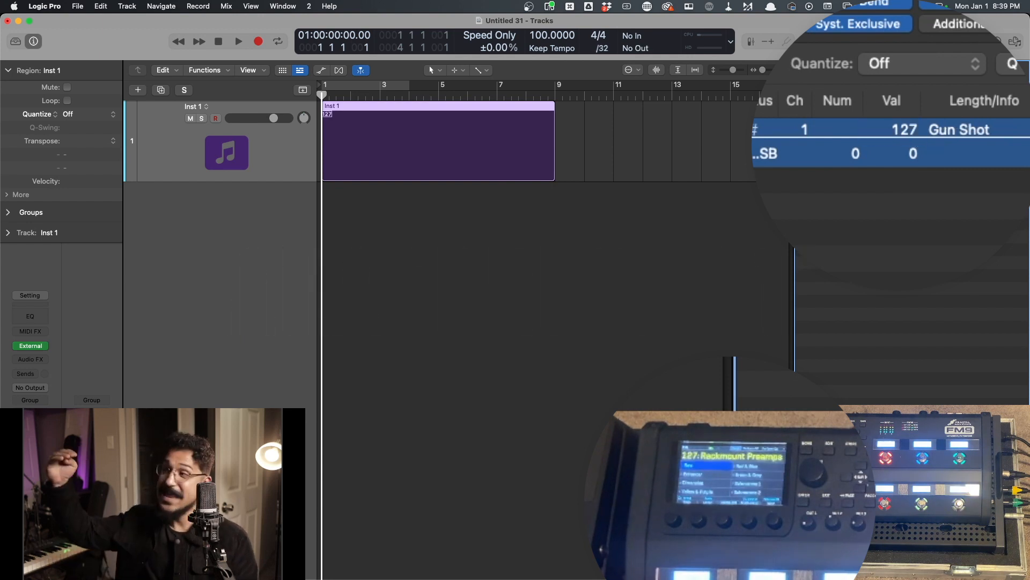
Step: Set the program change value to 0 and the event's bank number to 1
double_click(906, 131)
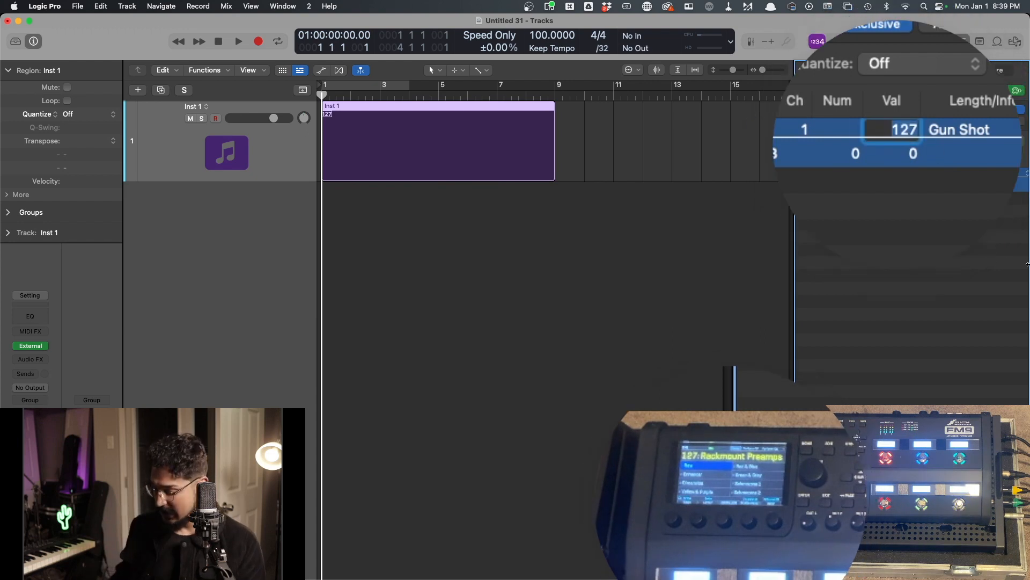
key("Return")
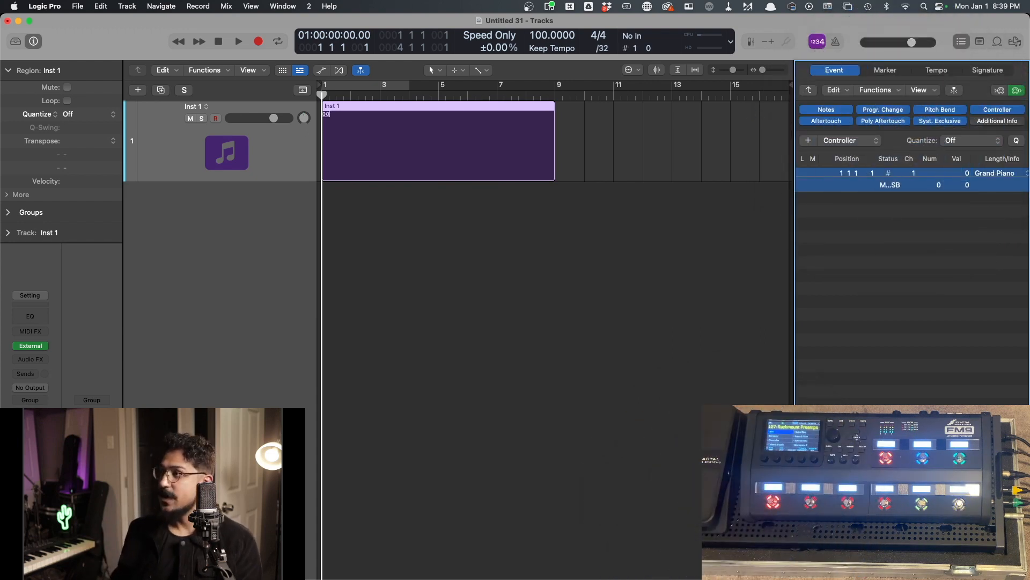
double_click(939, 186)
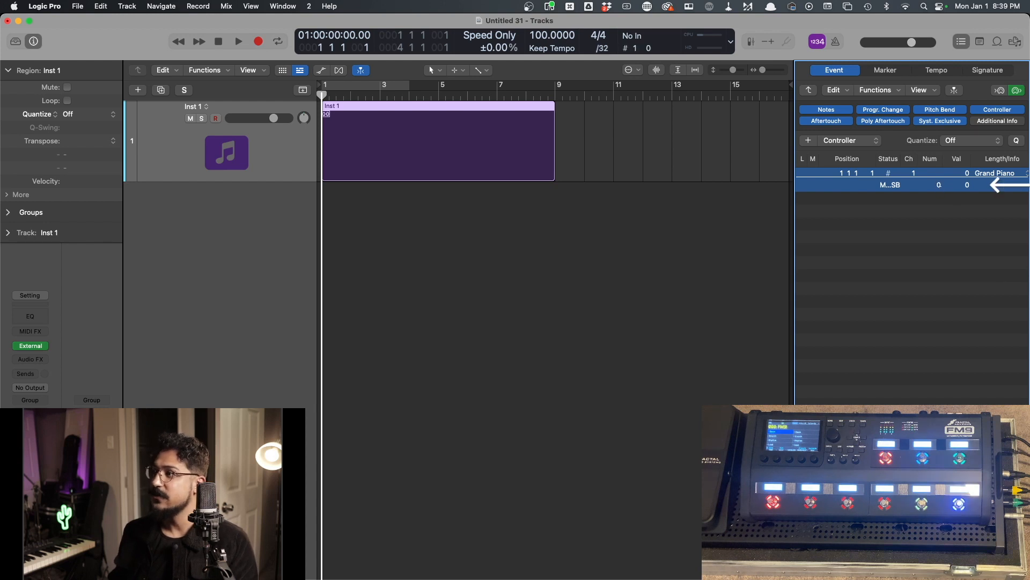
type("1")
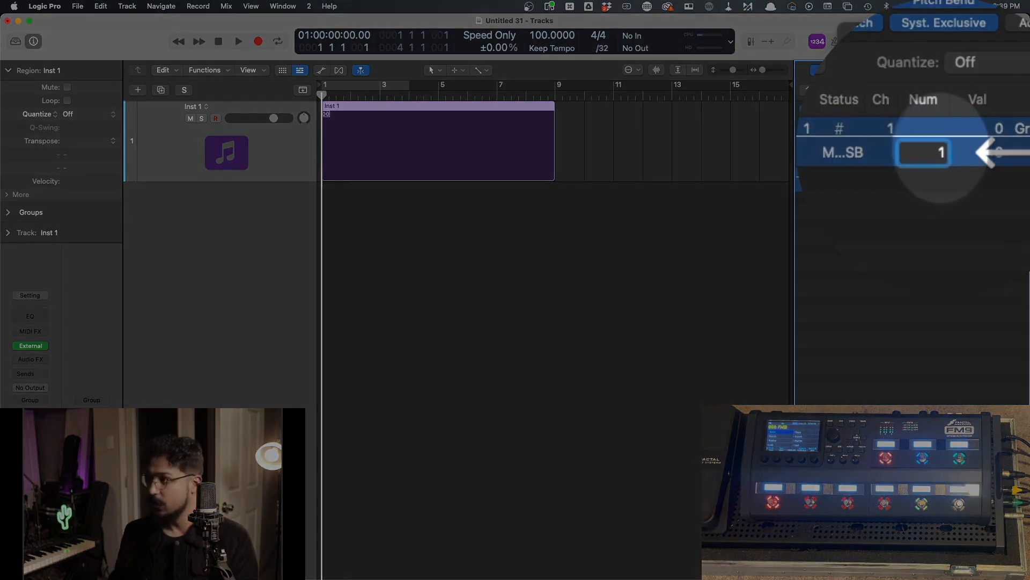
key("Return")
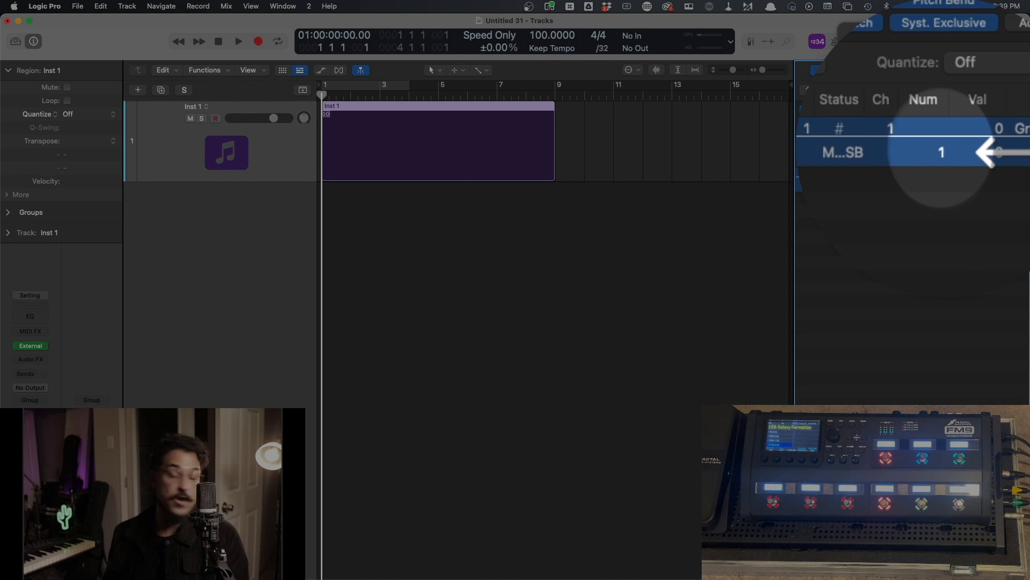